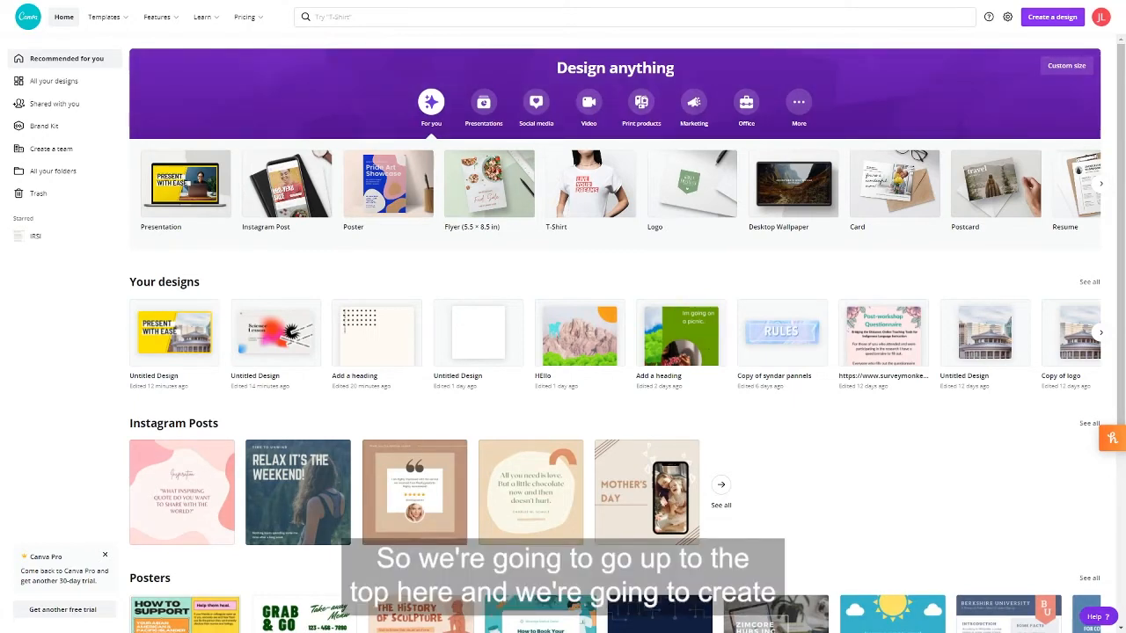
Step: Create a new blank design with a custom size of 8.5 by 11 inches
left_click(1052, 17)
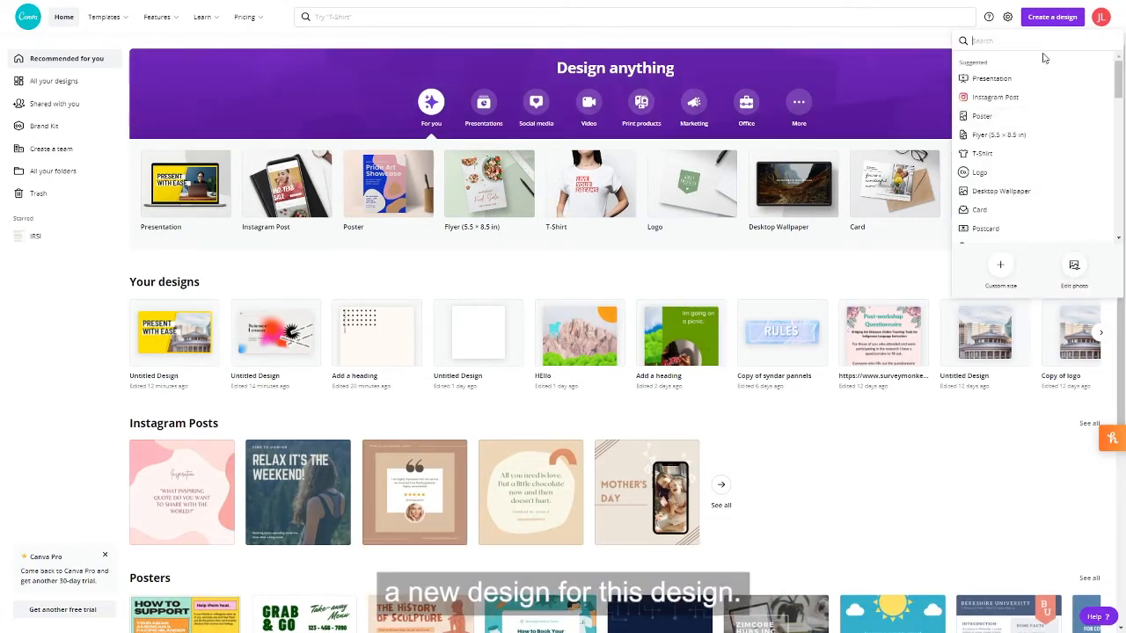
left_click(1000, 265)
type("8.5")
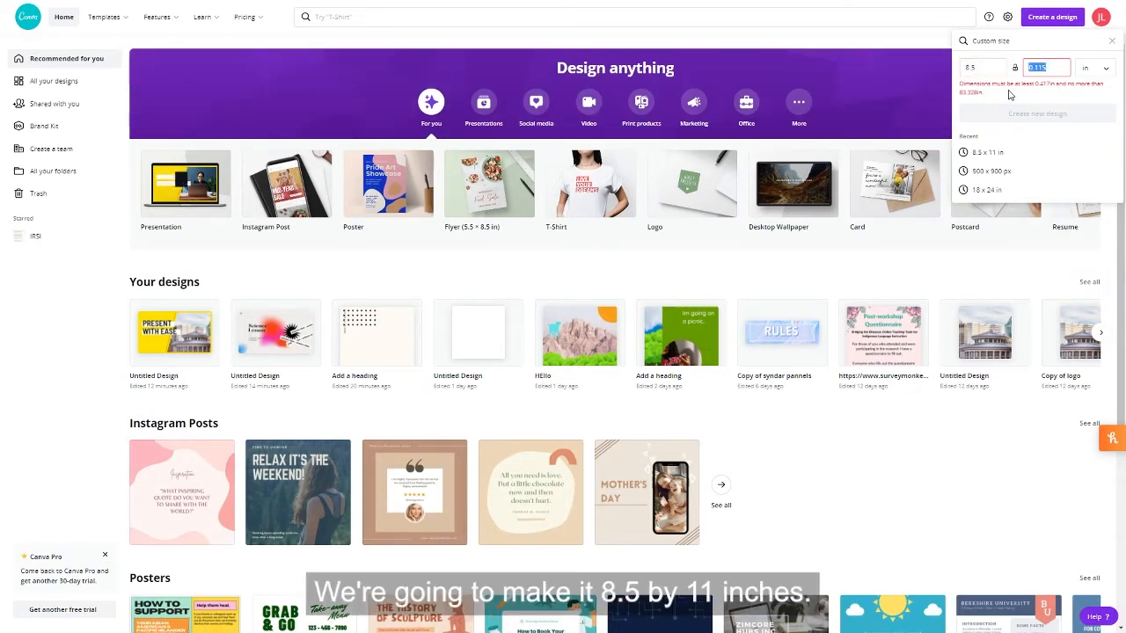
type("11")
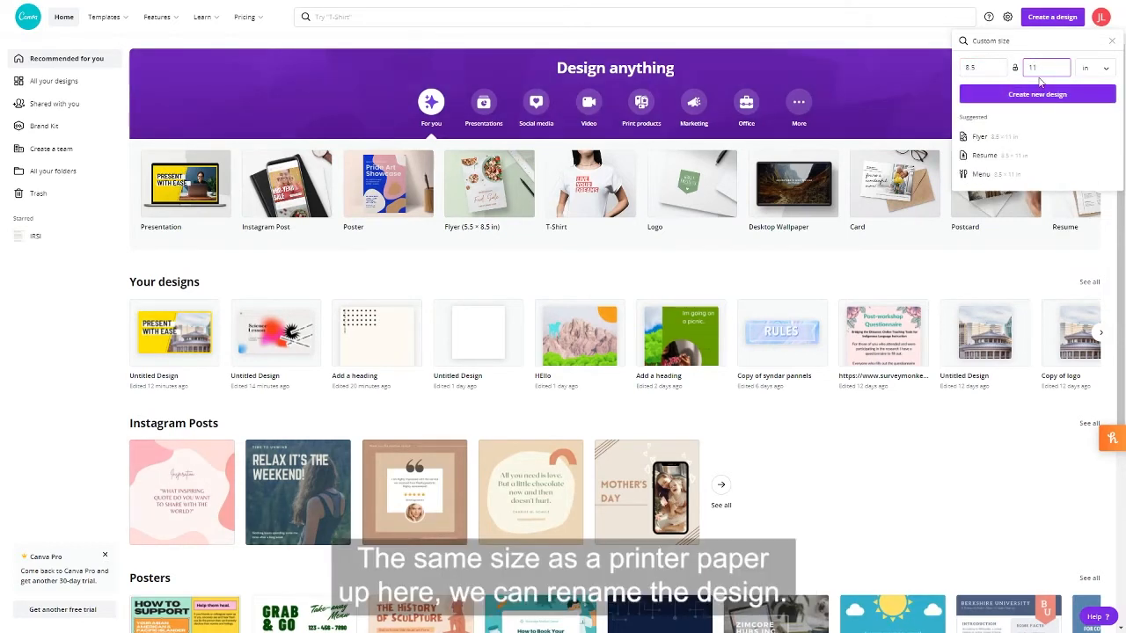
left_click(1035, 92)
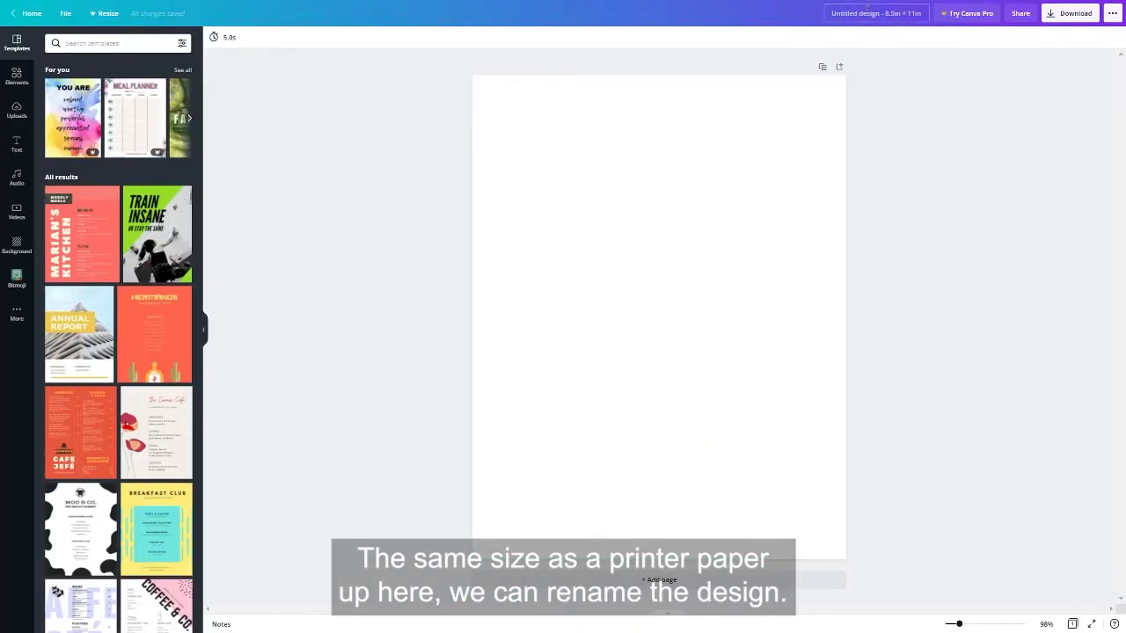
Step: Rename the design as "Language Class"
left_click(850, 13)
type("Language Class")
key("Return")
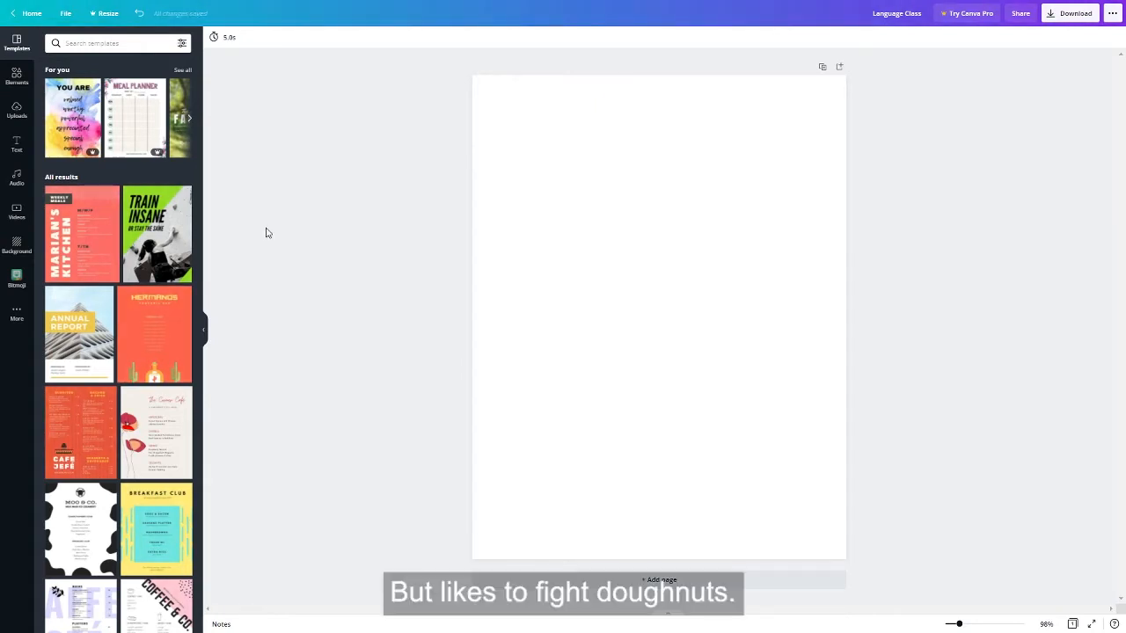
Step: Add a plain solid line from the full set of line and shape elements, running horizontally across the page
left_click(16, 77)
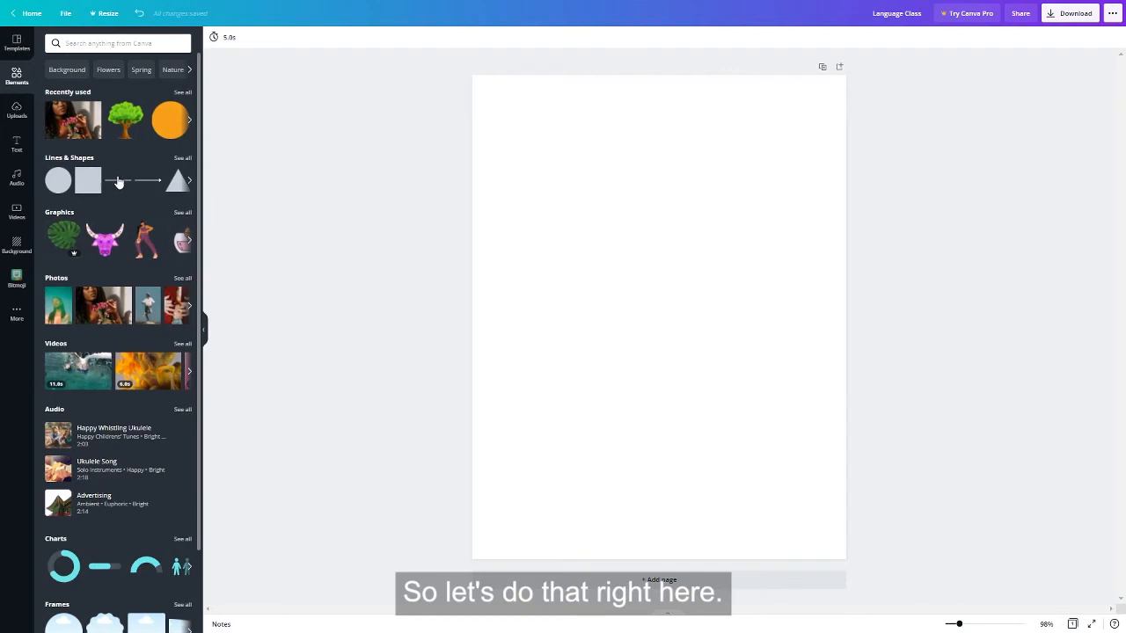
left_click(181, 159)
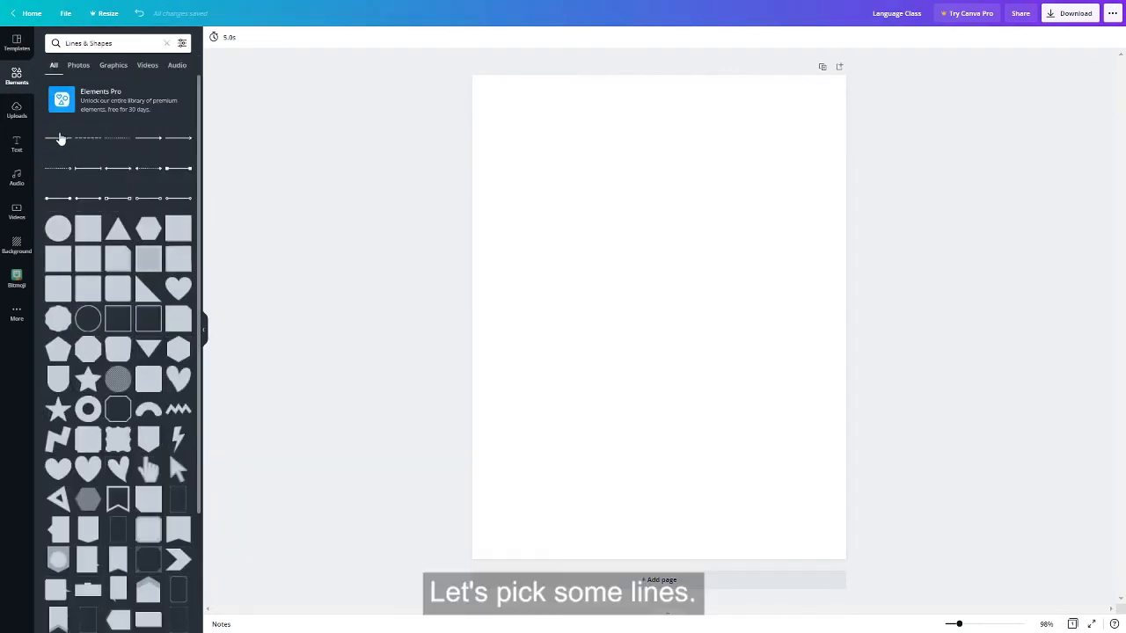
left_click(60, 139)
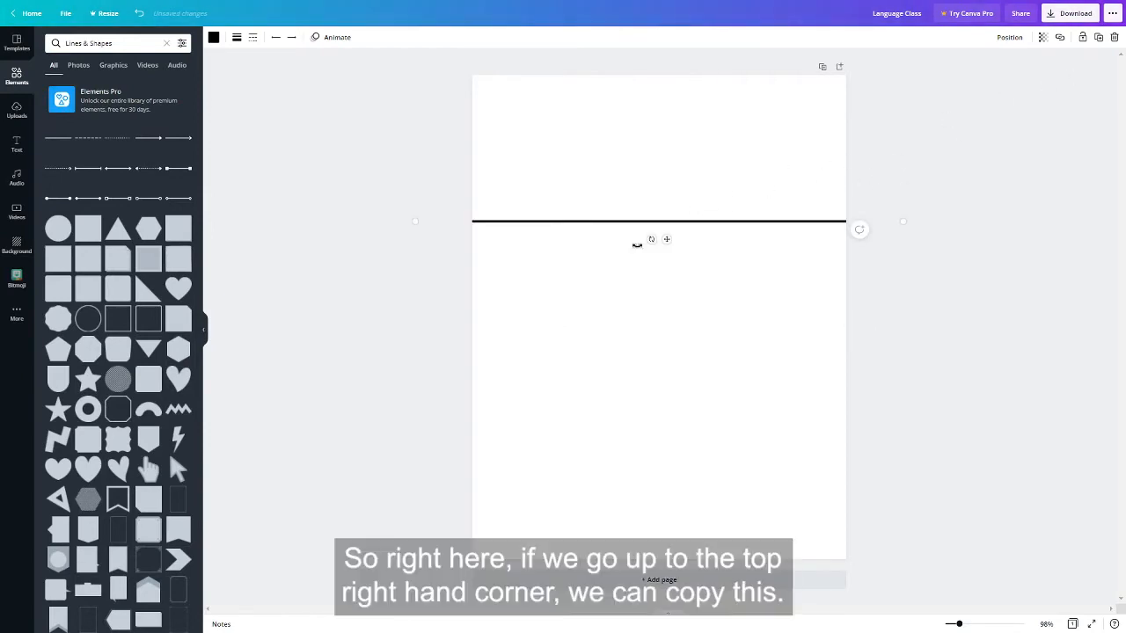
Step: Duplicate the line, rotate the copy to vertical and place it above the horizontal line to split the top strip into two panels
left_click(1099, 39)
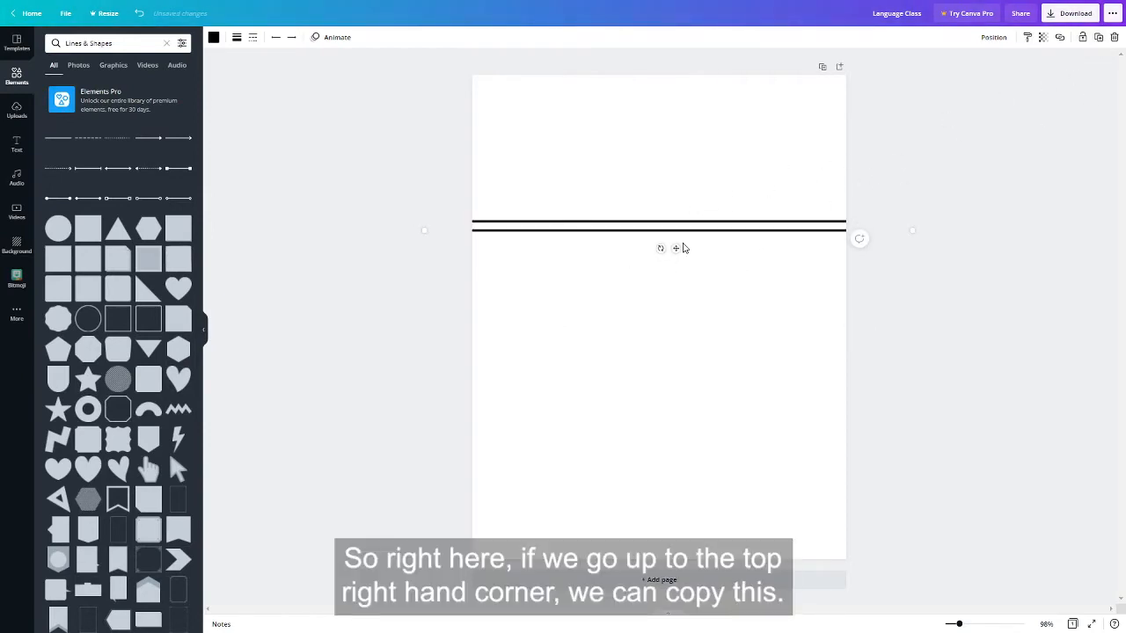
left_click_drag(662, 248, 907, 262)
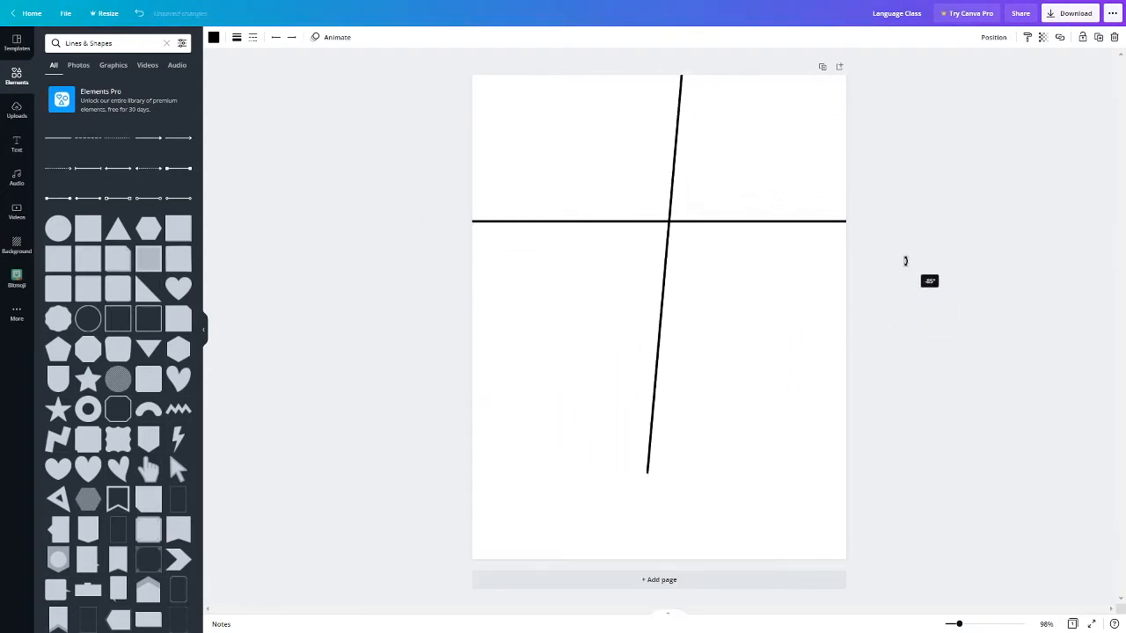
left_click_drag(672, 366, 664, 114)
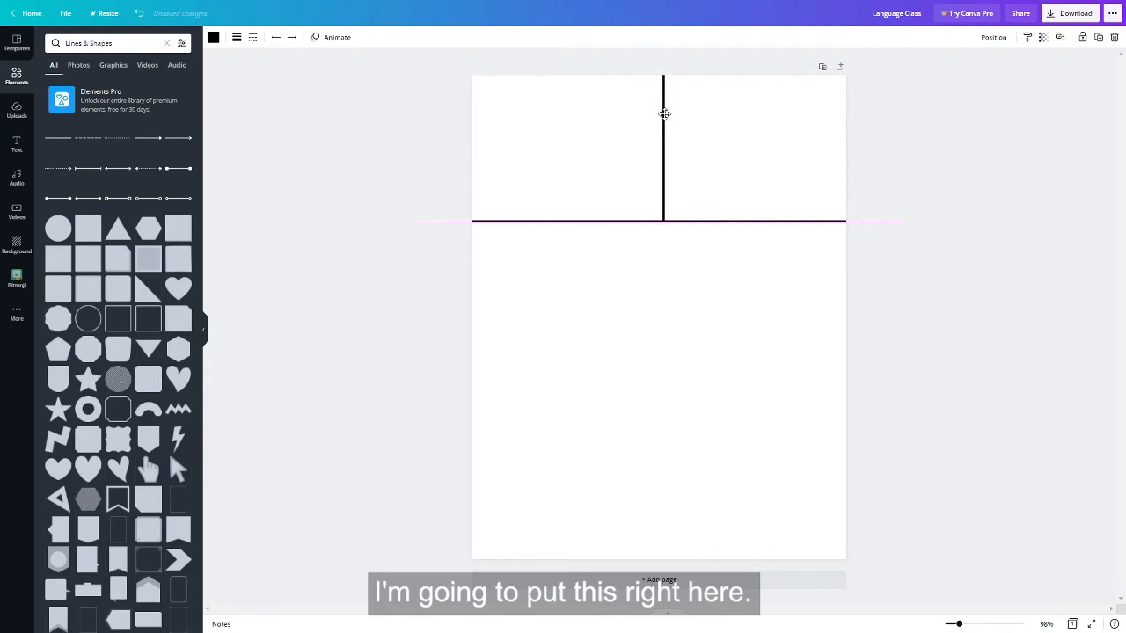
left_click(752, 138)
left_click(1044, 198)
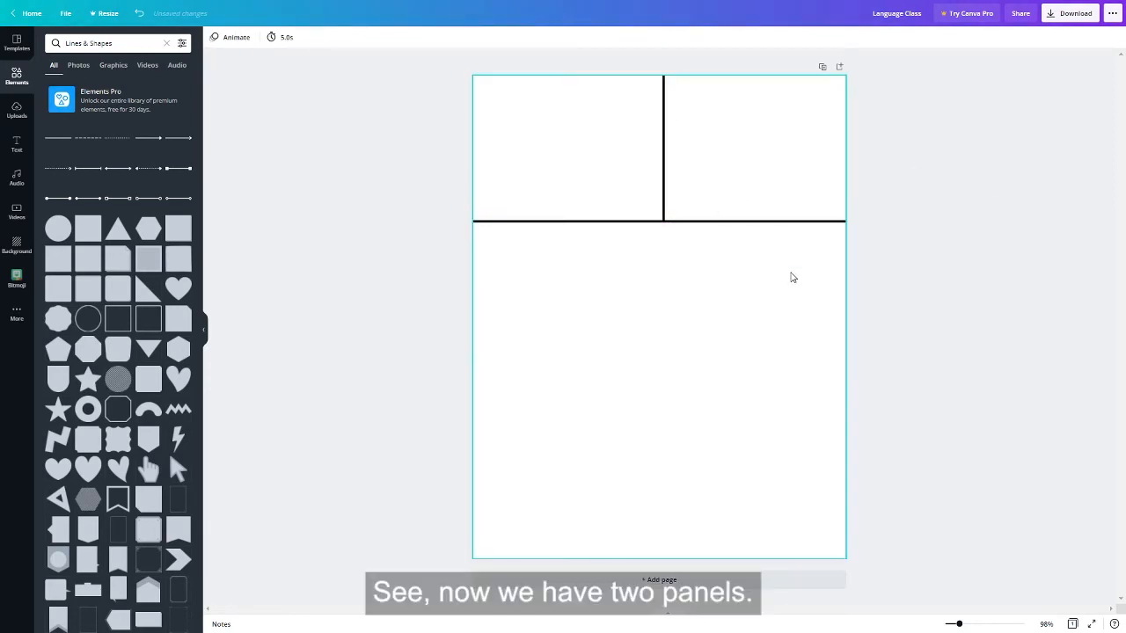
left_click(664, 216)
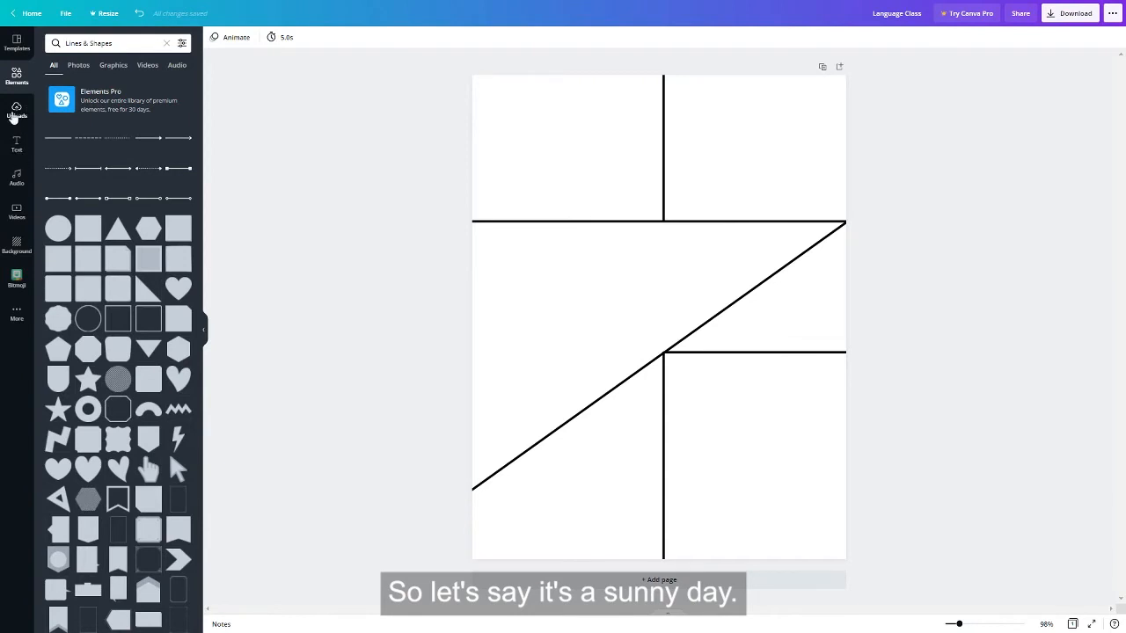
Step: Search the elements for "sun" and place the smiling sun in the upper-left corner of the first comic panel
left_click(16, 76)
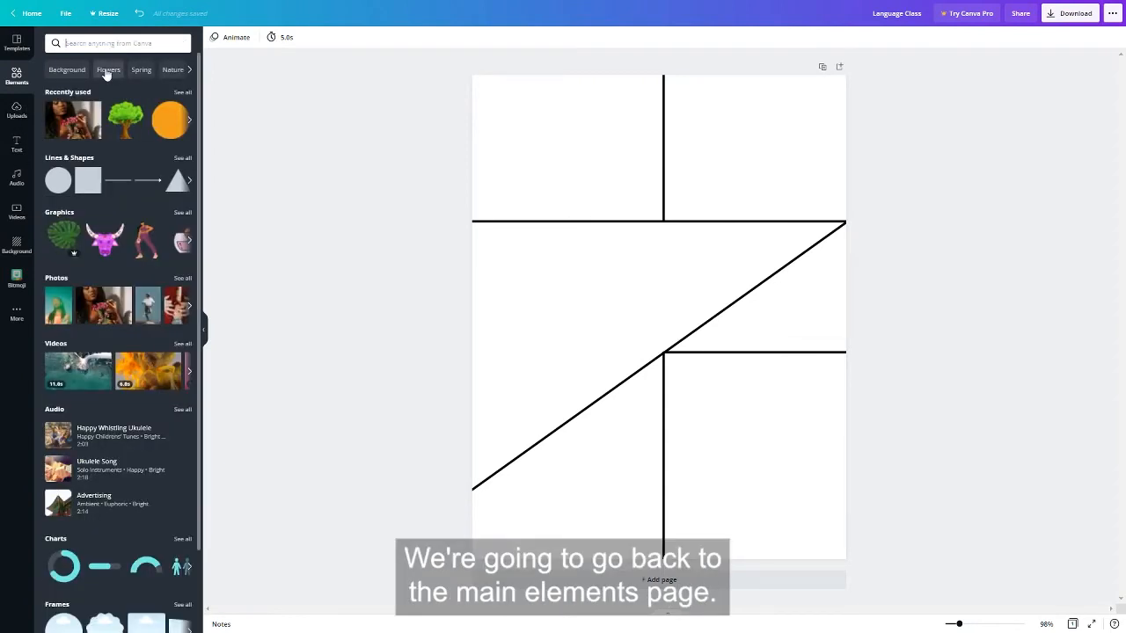
type("sun")
key("Return")
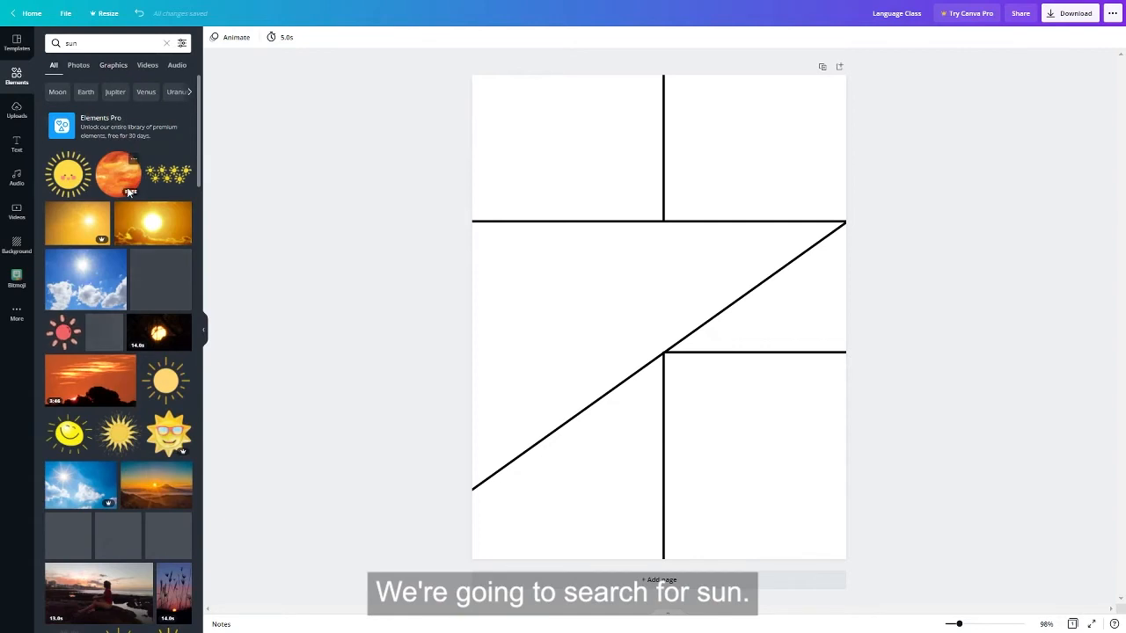
left_click_drag(83, 184, 495, 101)
left_click(897, 182)
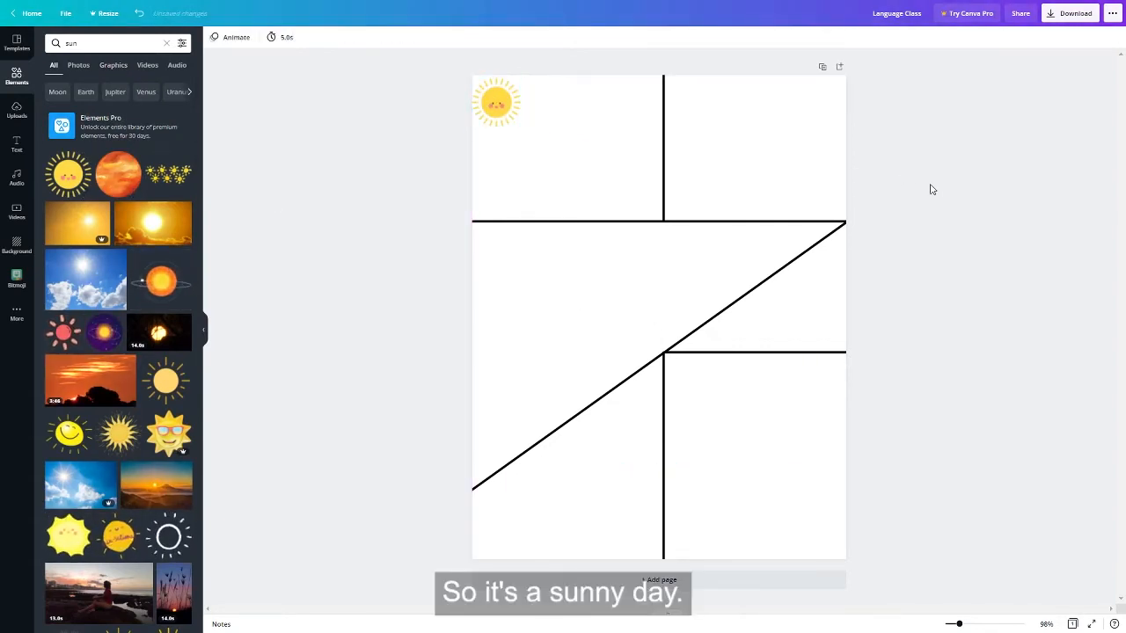
Step: Search the elements for "duck" and place the yellow duck, scaled down to fit, in the first comic panel
left_click(135, 43)
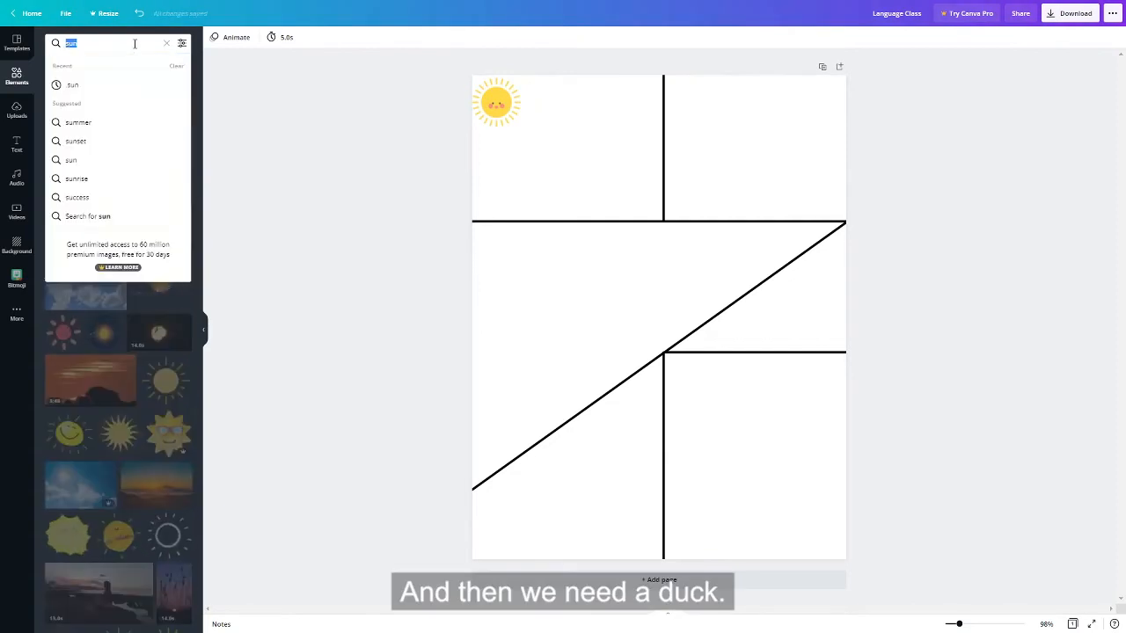
type("duck")
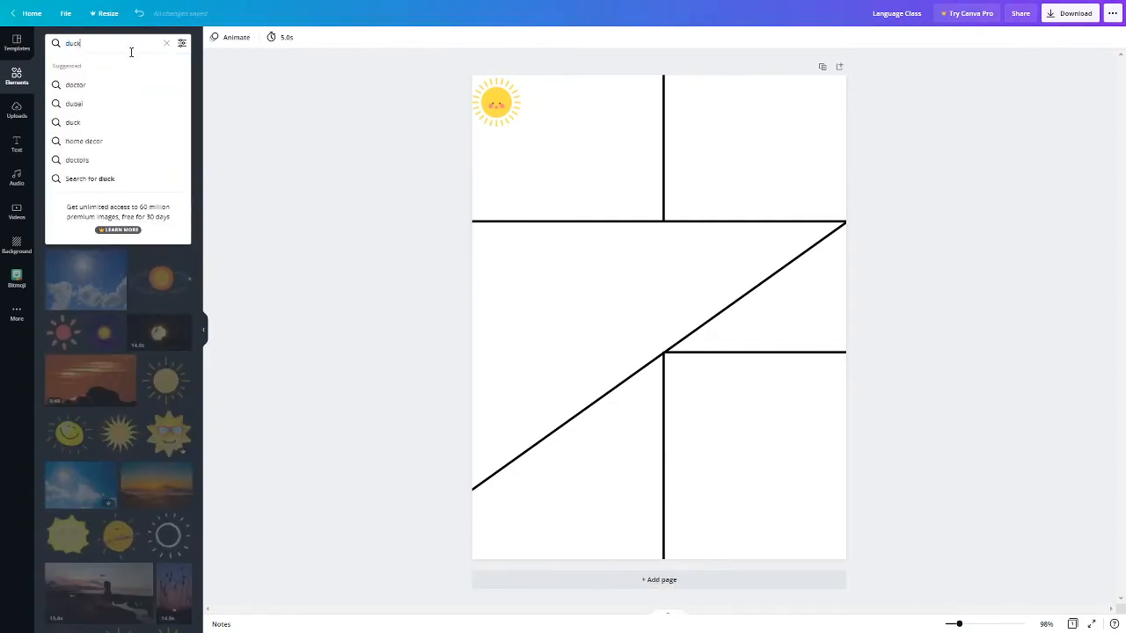
left_click(100, 84)
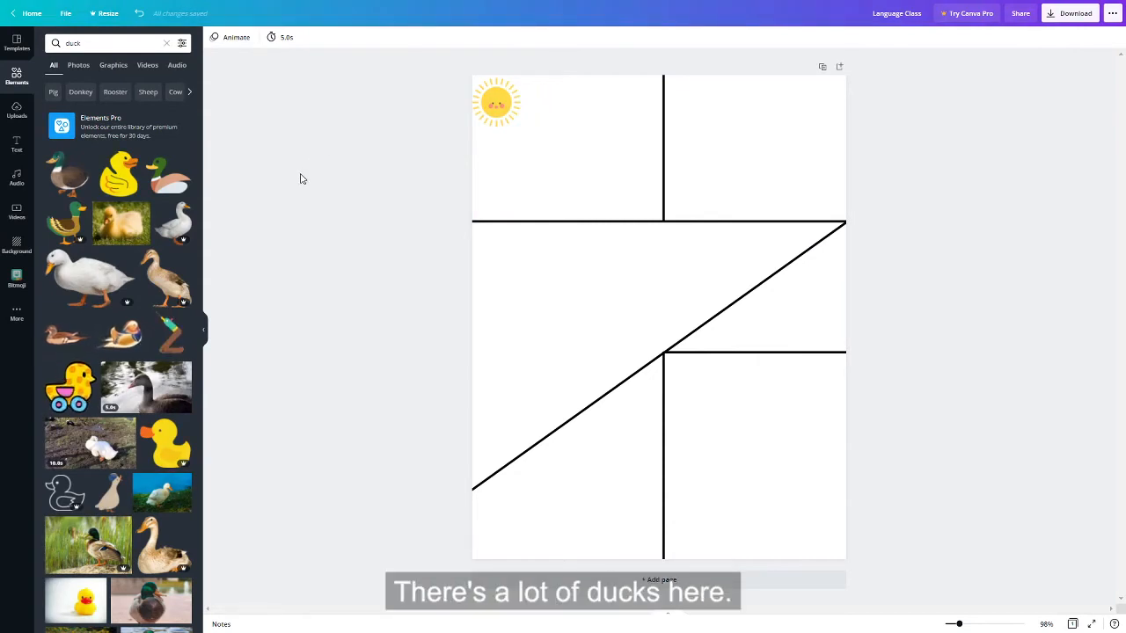
left_click(119, 171)
left_click_drag(659, 317, 571, 168)
left_click_drag(645, 77, 572, 176)
left_click_drag(555, 223, 605, 185)
left_click(985, 219)
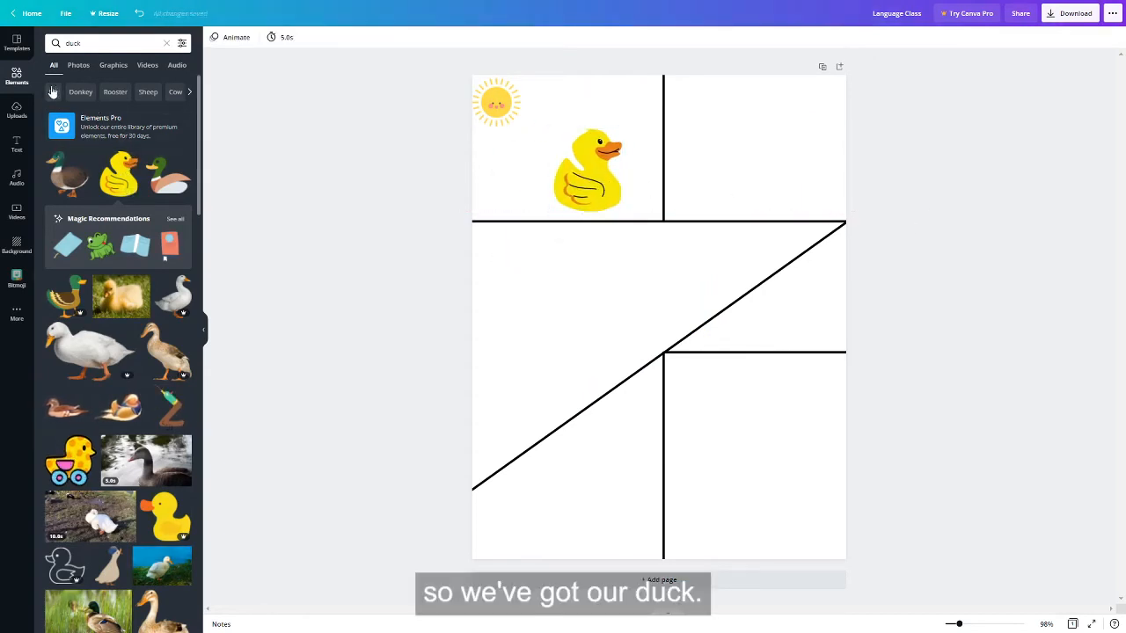
Step: Search the elements for "grass" and lay a green grass strip, about 4.5 by 1.4 in, along the bottom of the first panel
left_click(62, 44)
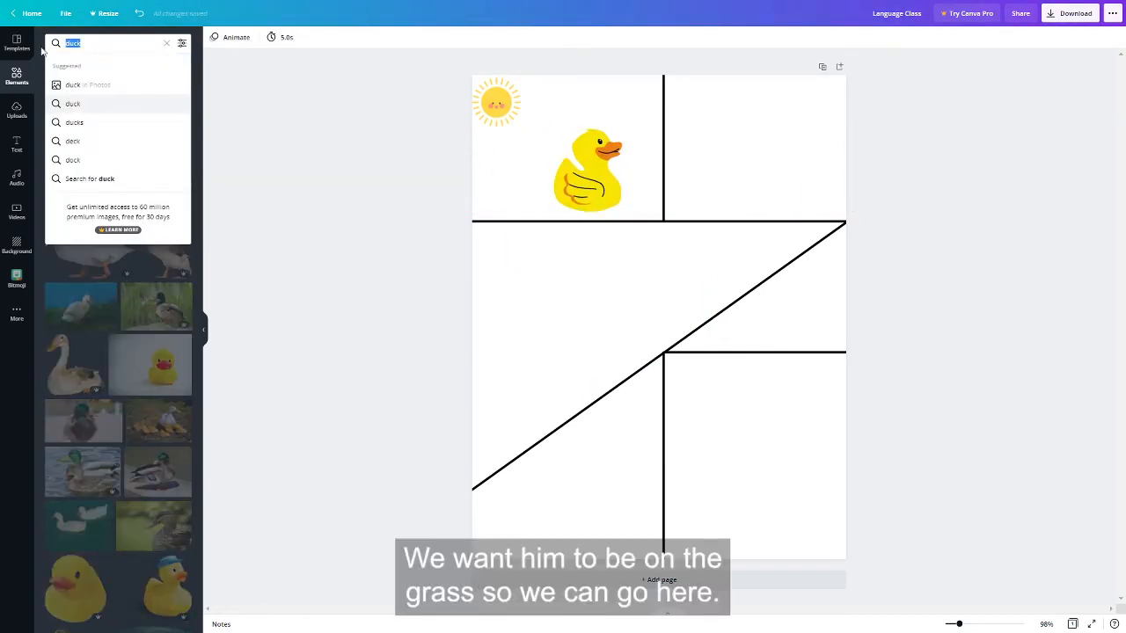
type("grass")
key("Return")
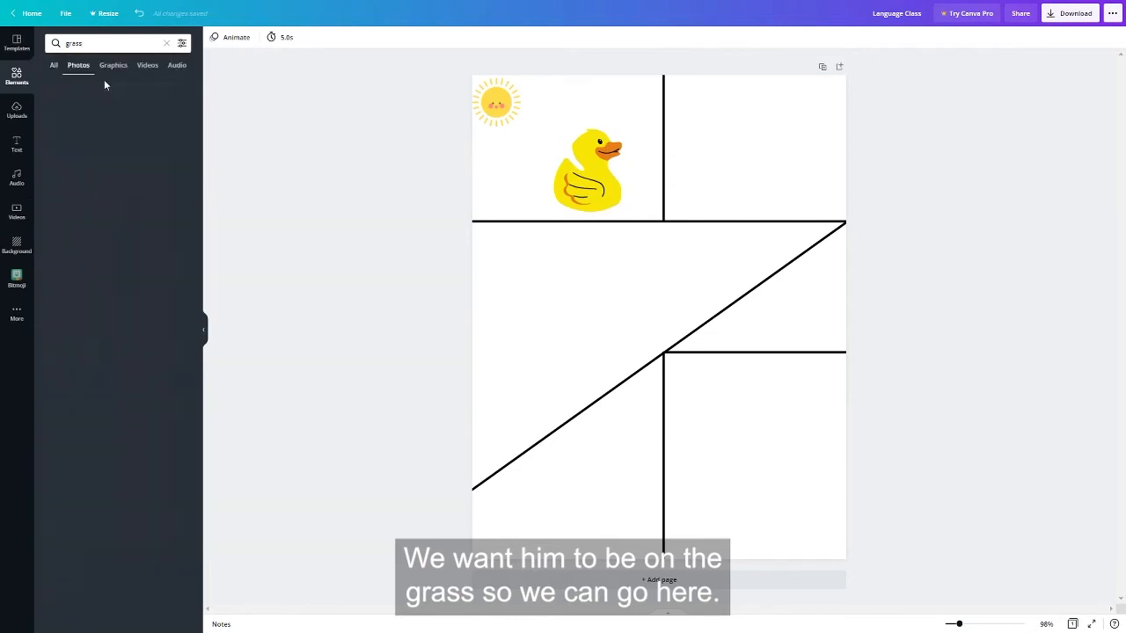
left_click_drag(146, 171, 538, 237)
left_click_drag(636, 181, 674, 181)
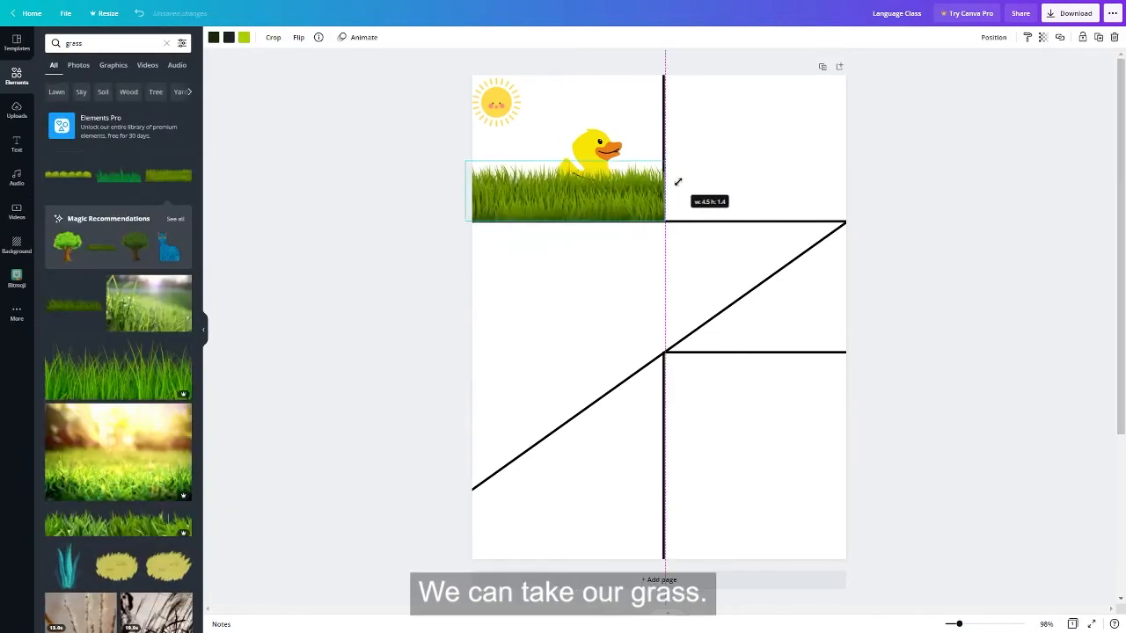
left_click_drag(570, 198, 604, 198)
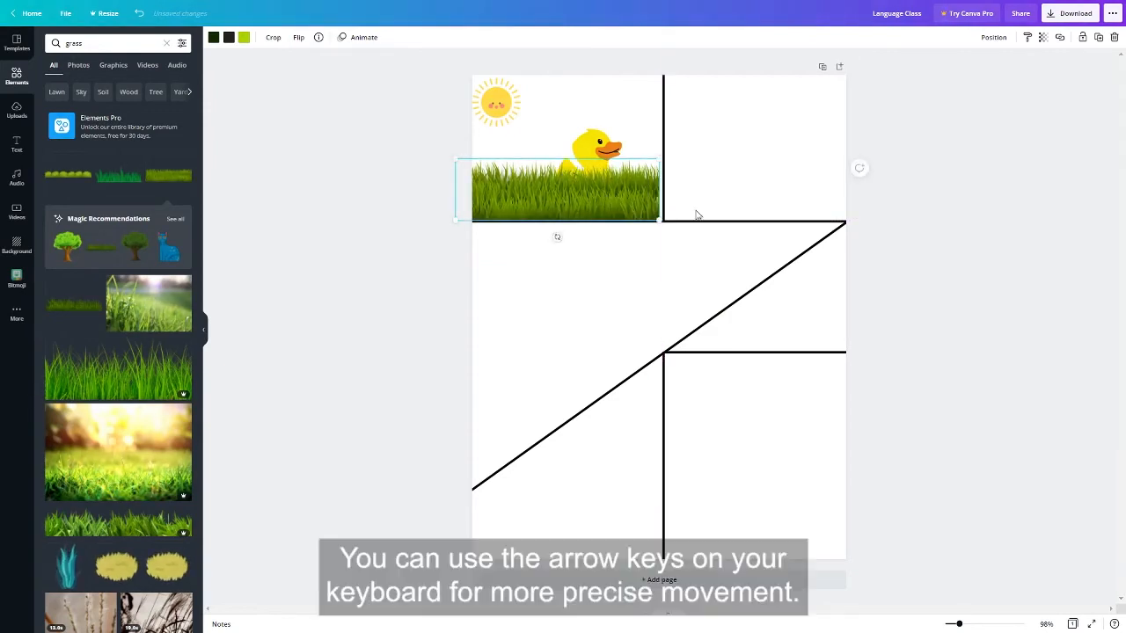
Step: Nudge the grass strip in small increments until it sits against the bottom and right-hand lines of the first panel
key("Up")
key("Up")
key("Up")
key("Up")
key("Up")
key("Up")
key("Up")
key("Up")
key("Up")
key("Up")
key("Right")
key("Right")
key("Right")
key("Right")
key("Right")
key("Down")
key("Down")
key("Down")
key("Down")
key("Down")
key("Left")
key("Left")
key("Left")
key("Left")
key("Left")
key("Left")
key("Left")
key("Left")
key("Left")
key("Left")
key("Right")
key("Right")
key("Right")
key("Right")
key("Right")
key("Right")
key("Right")
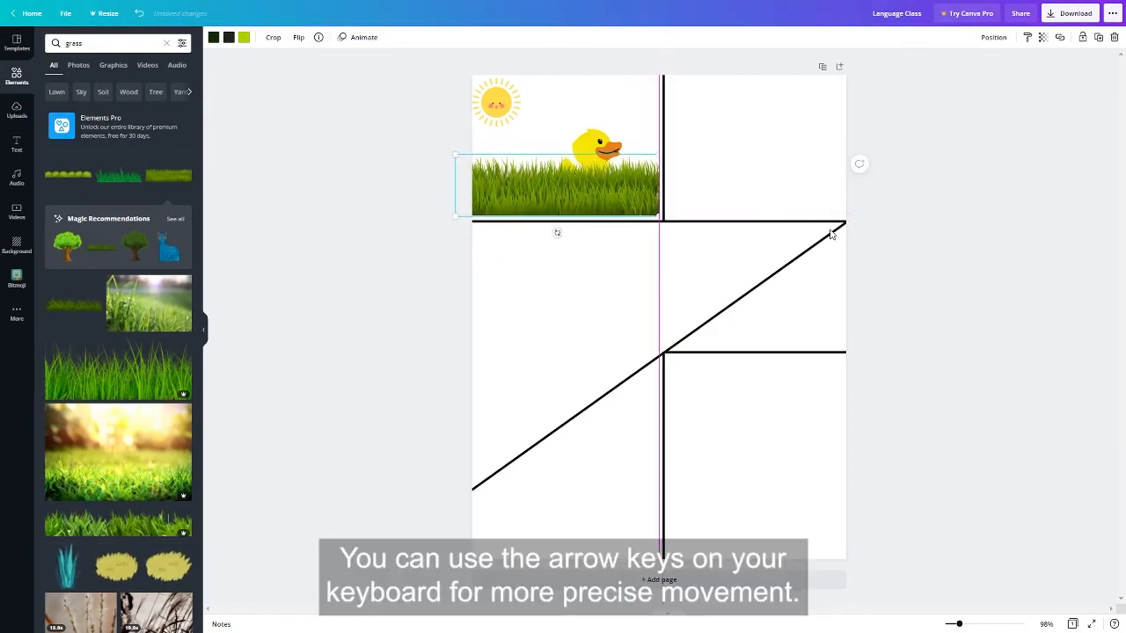
key("Down")
key("Down")
key("Down")
key("Down")
key("Down")
key("Down")
key("Down")
key("Down")
Step: Bring the yellow duck forward in front of the grass, then shrink it slightly and reposition it within the first panel
left_click(602, 139)
left_click_drag(603, 139, 564, 142)
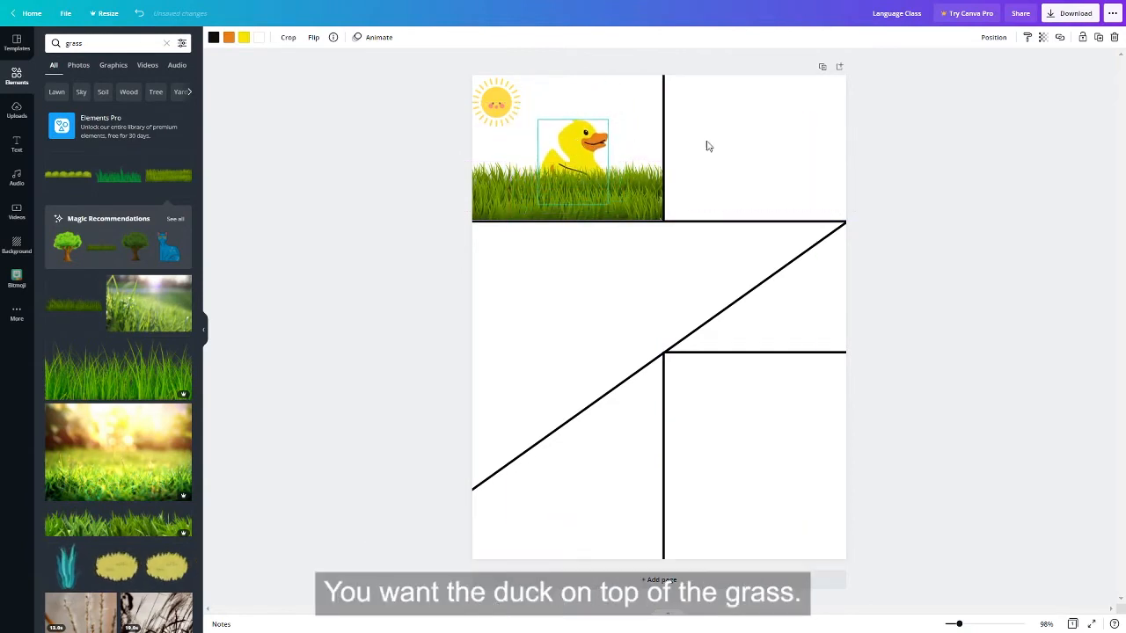
left_click(994, 38)
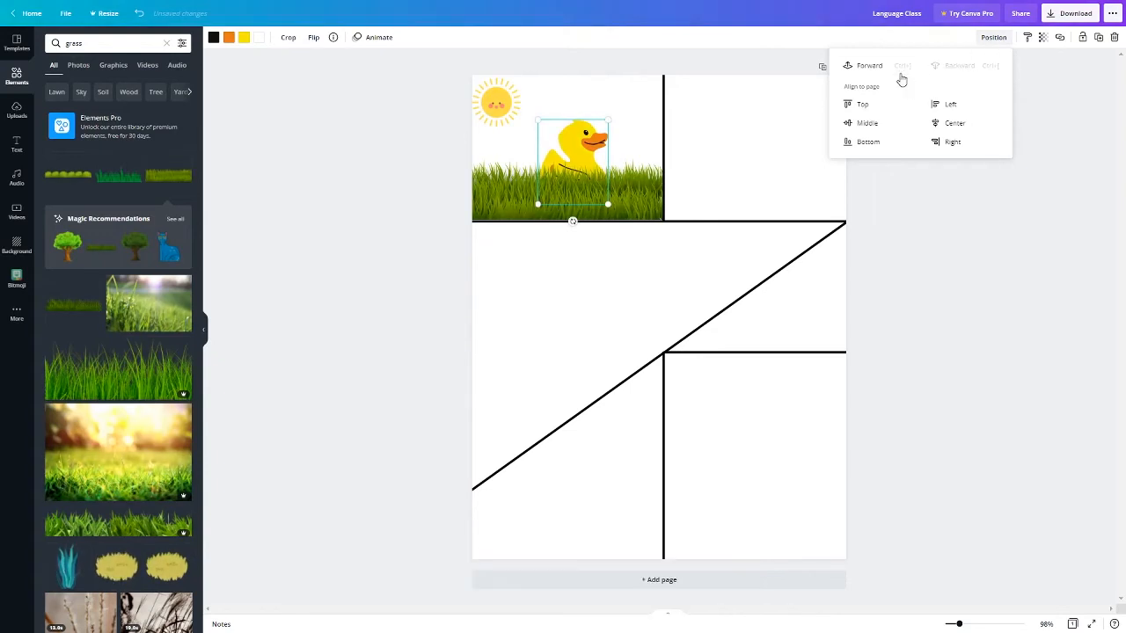
left_click(866, 66)
left_click_drag(584, 171, 614, 175)
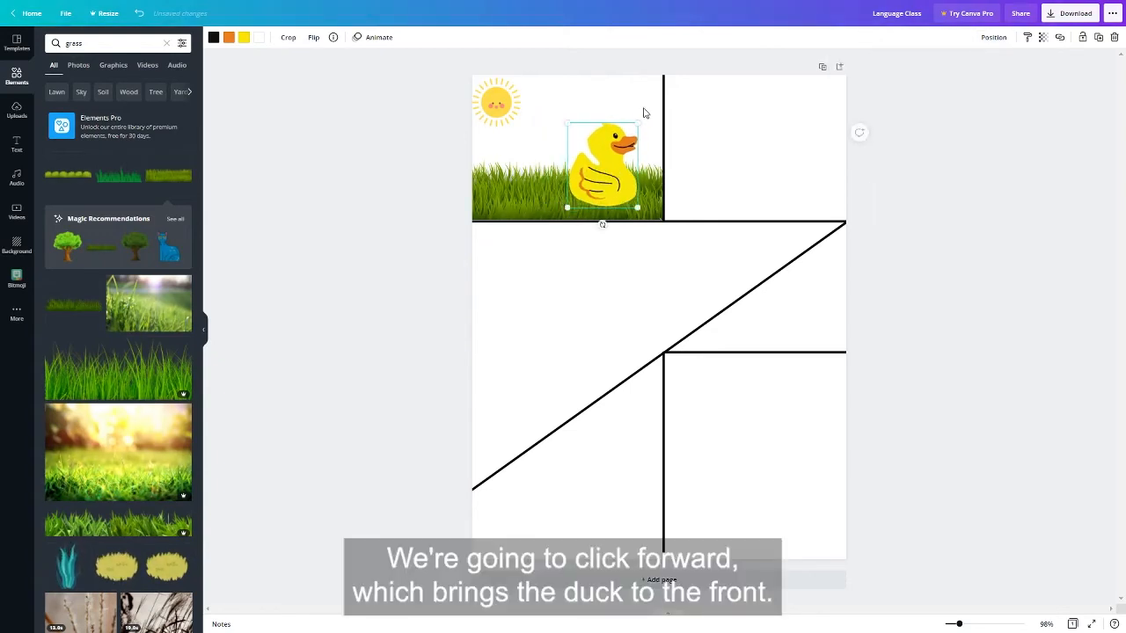
left_click_drag(639, 120, 629, 141)
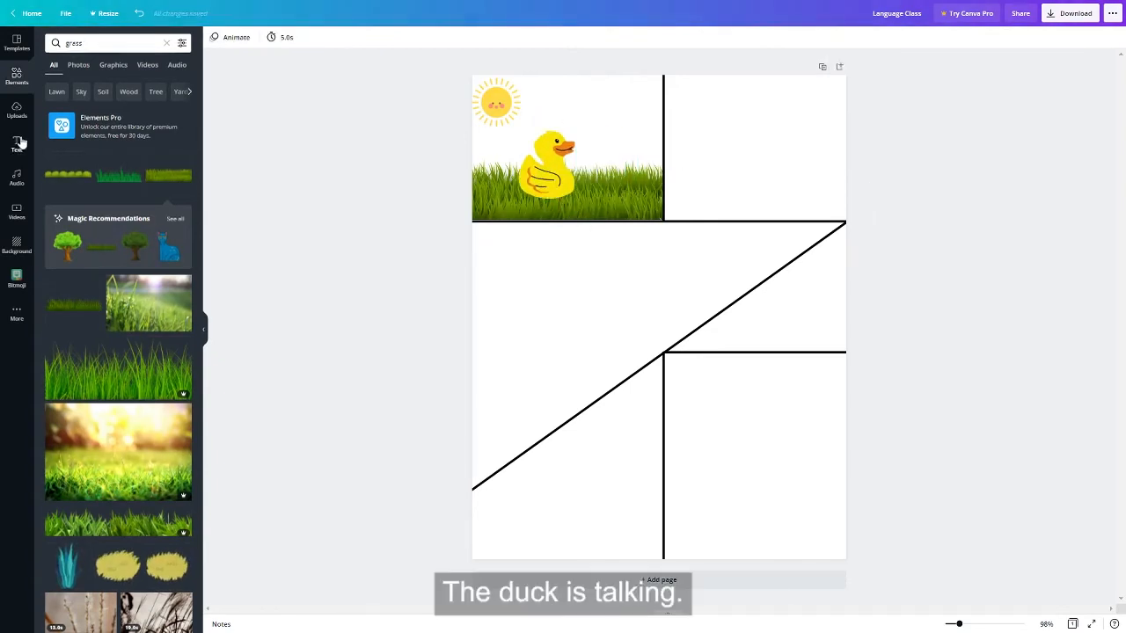
Step: Search the elements for "speech bubble" and place a plain white bubble over the dividing line beside the duck
left_click(16, 142)
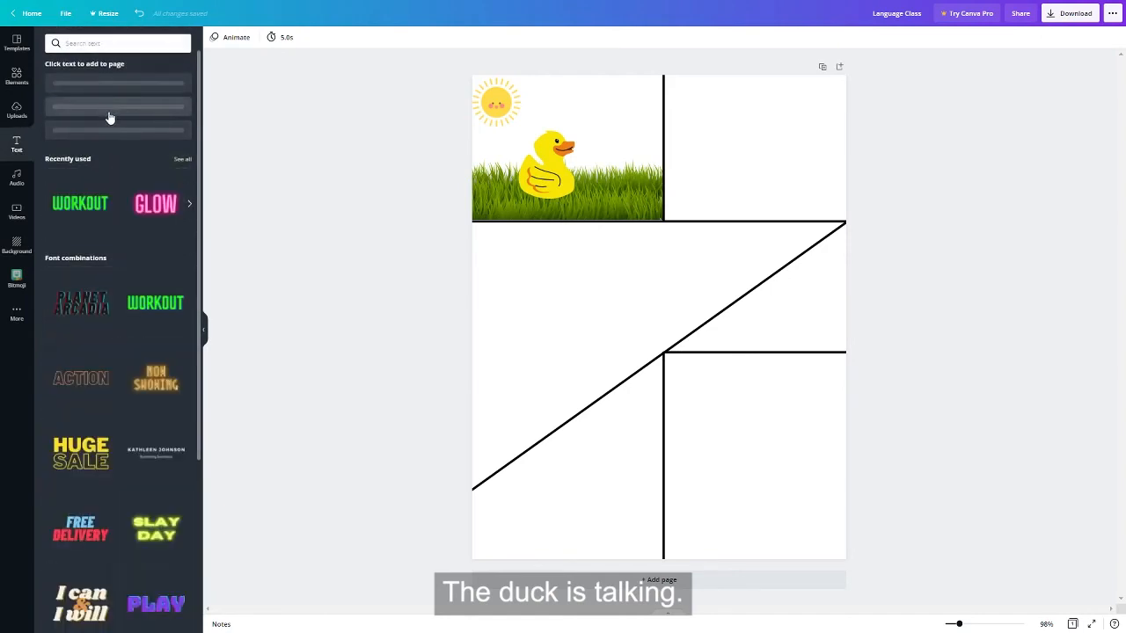
left_click(16, 73)
left_click(95, 42)
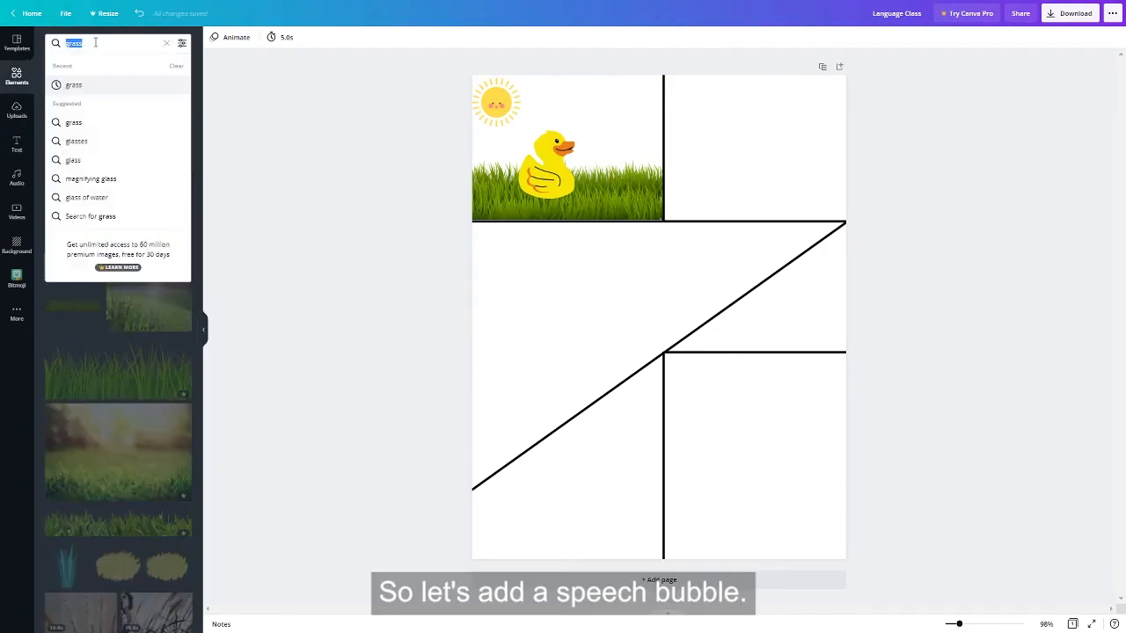
type("speech bubble")
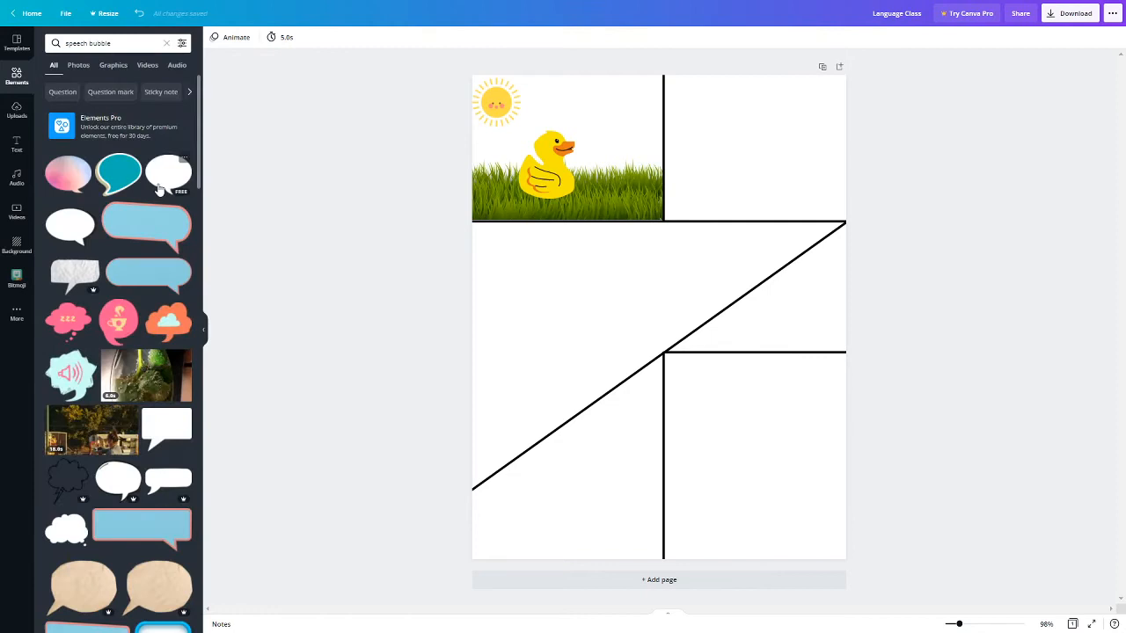
left_click(164, 185)
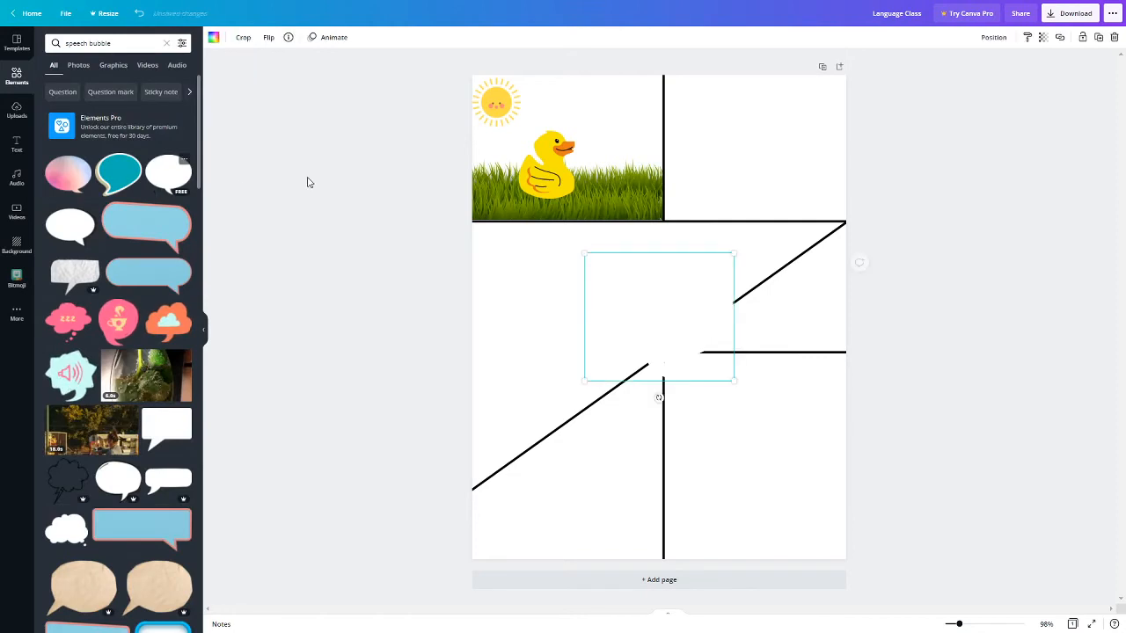
left_click_drag(666, 341, 719, 160)
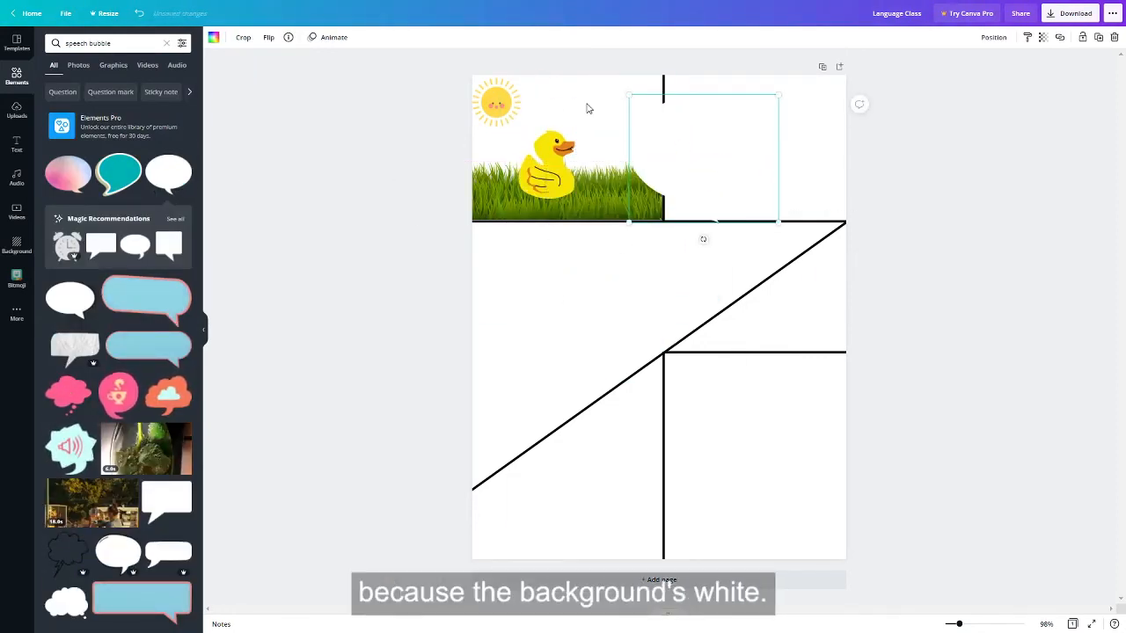
left_click(786, 167)
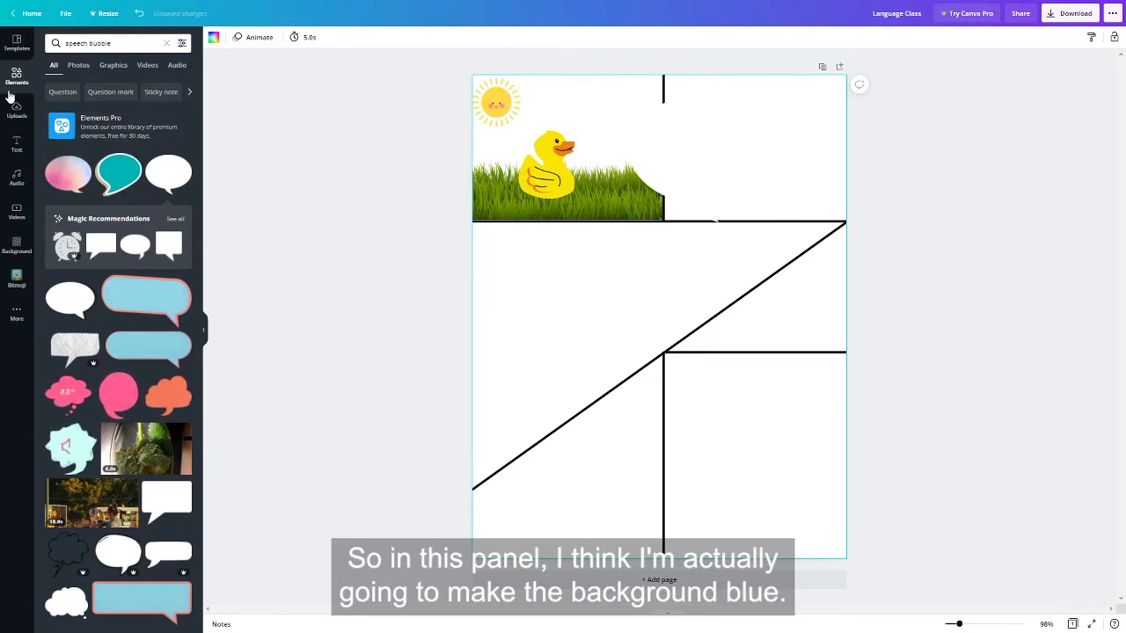
Step: Add a square shape from the basic shapes and move it up toward the first panel
left_click(167, 43)
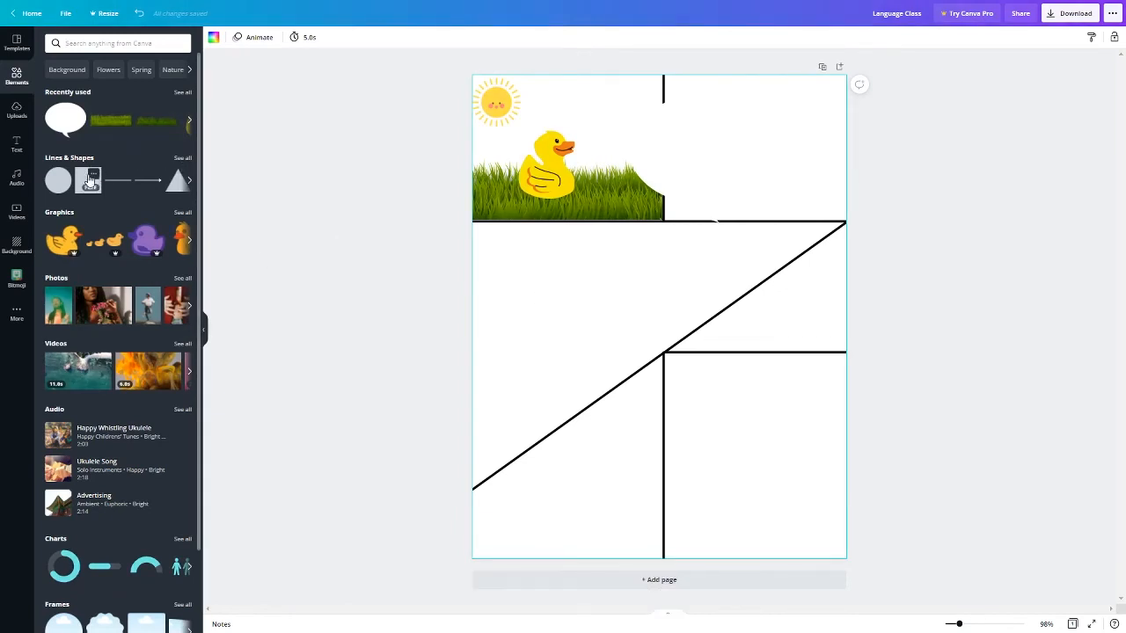
left_click(89, 182)
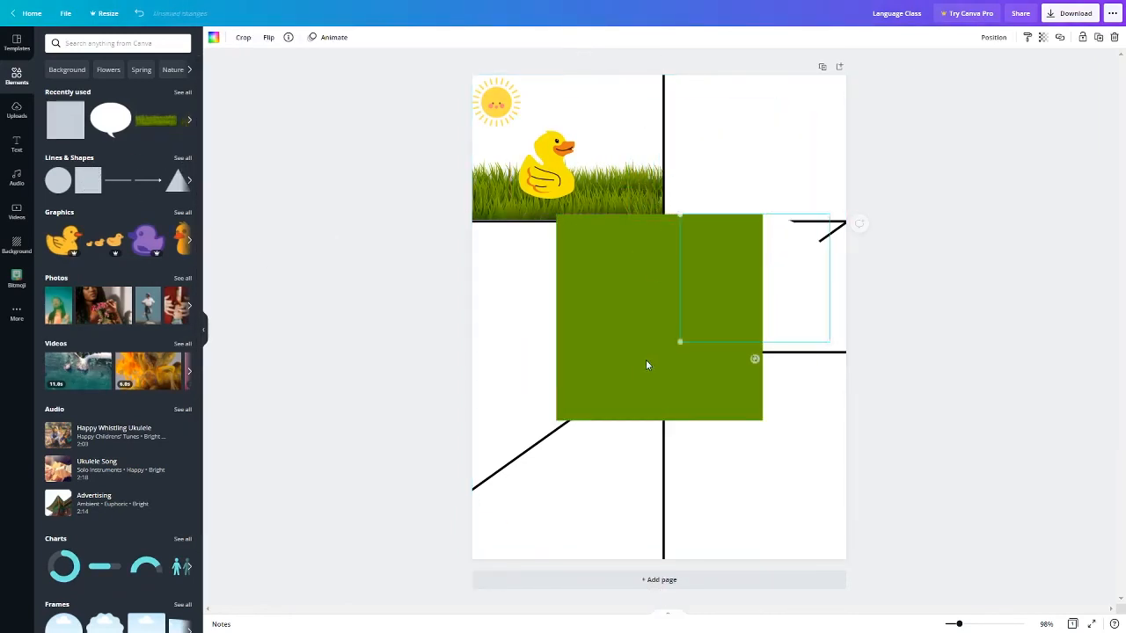
left_click_drag(648, 364, 606, 305)
Step: Recolor the square with a custom light blue mixed in the color picker
left_click(213, 39)
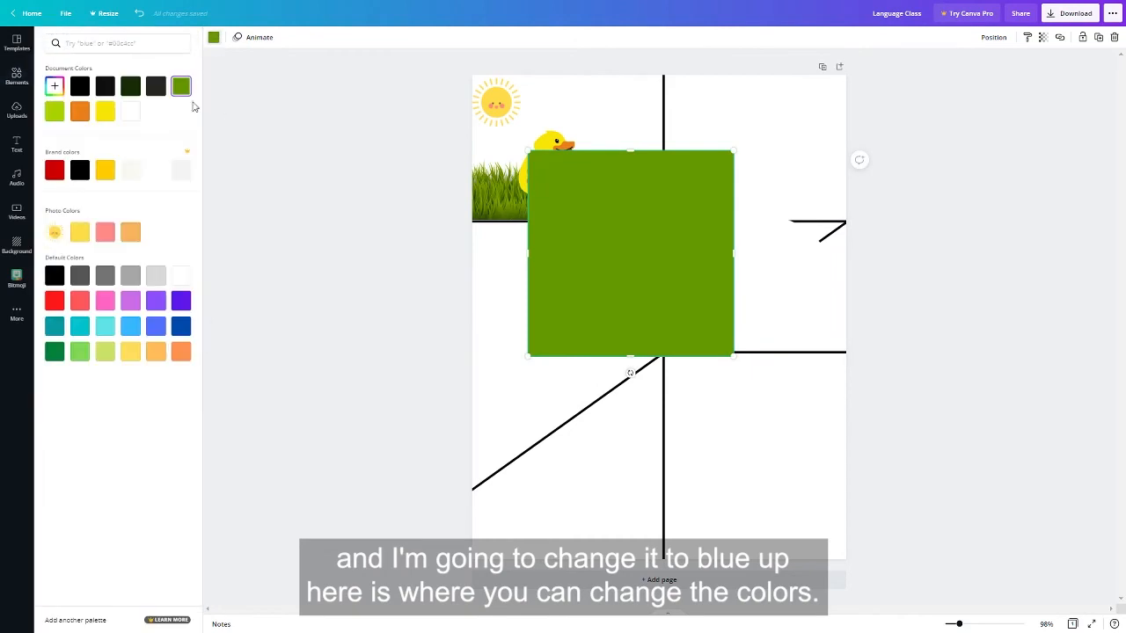
left_click(80, 329)
left_click(130, 351)
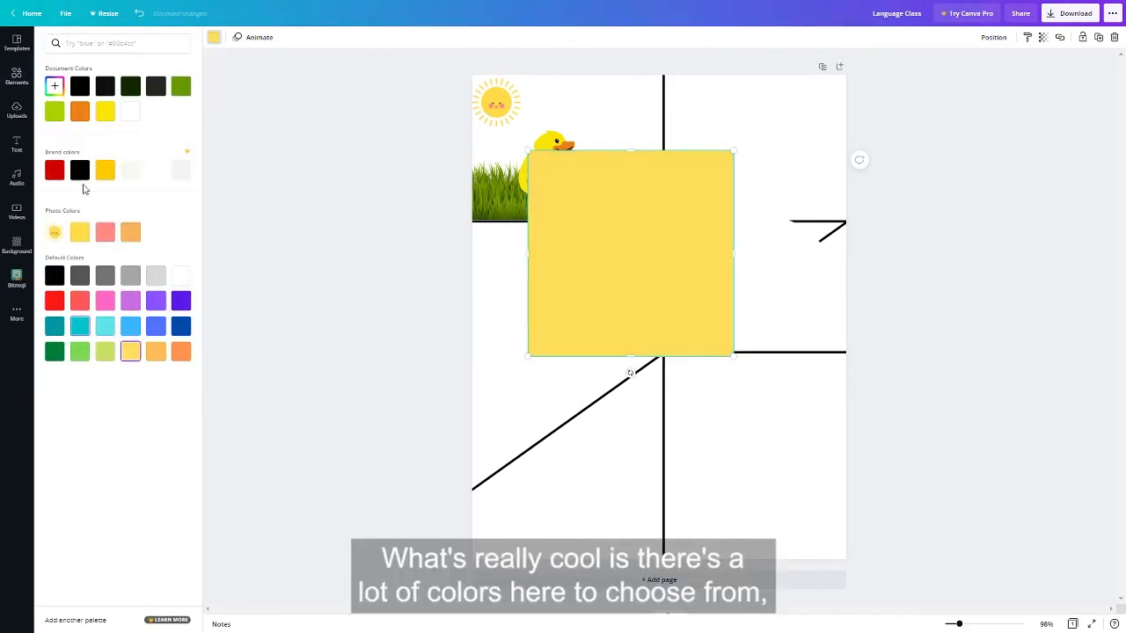
left_click(55, 88)
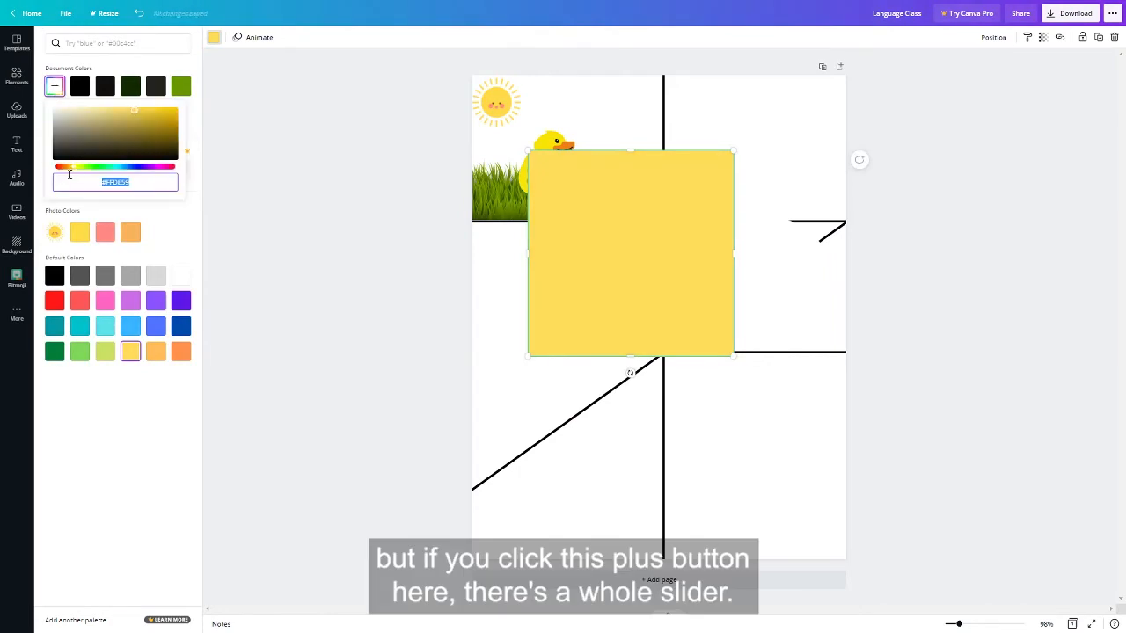
mouse_move(134, 111)
left_mouse_down()
mouse_move(103, 131)
mouse_move(157, 141)
mouse_move(91, 109)
mouse_move(143, 148)
mouse_move(136, 111)
left_mouse_up()
left_click(117, 167)
left_click_drag(119, 167, 118, 168)
Step: Move the blue square over the first panel and nudge it until its edges meet the panel's dividing lines
left_click_drag(558, 299, 539, 163)
key("Right")
key("Right")
key("Right")
key("Right")
key("Right")
key("Right")
key("Right")
key("Right")
key("Down")
key("Down")
key("Down")
key("Down")
key("Down")
key("Down")
key("Down")
key("Down")
key("Down")
key("Down")
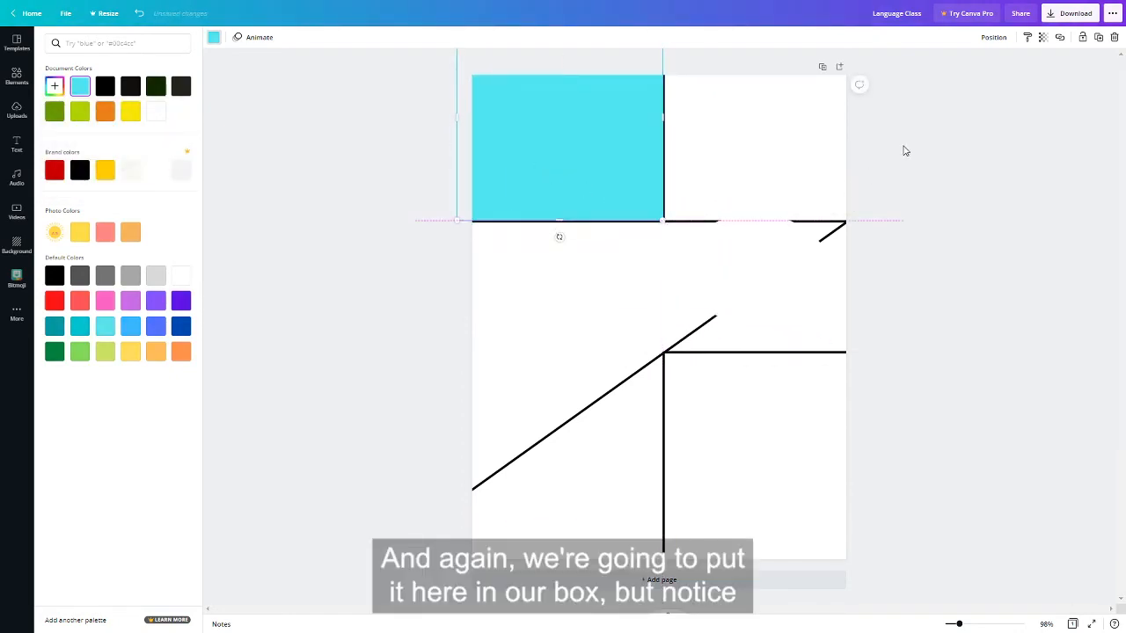
Step: Send the blue square to the back, behind the sun, duck and grass
left_click(995, 37)
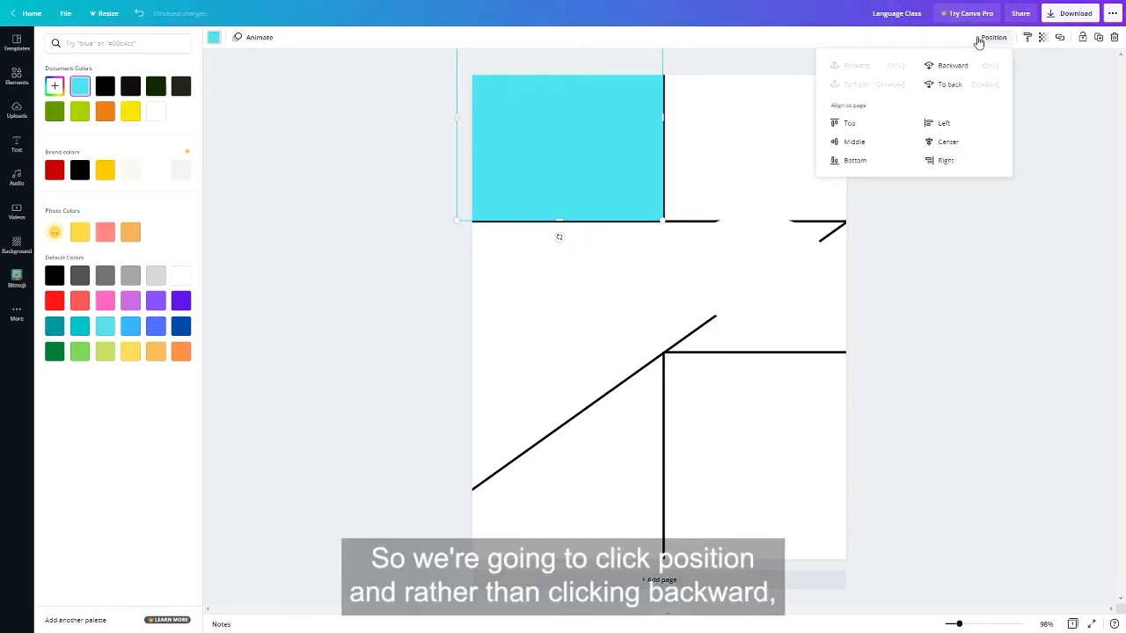
left_click(950, 85)
left_click(1034, 240)
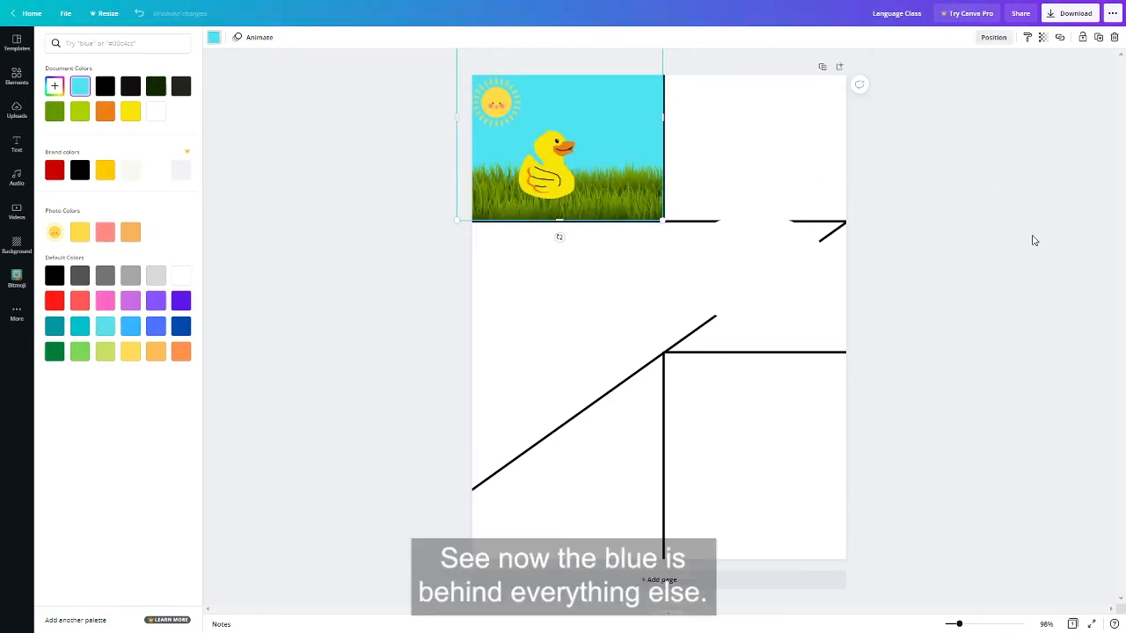
left_click(968, 179)
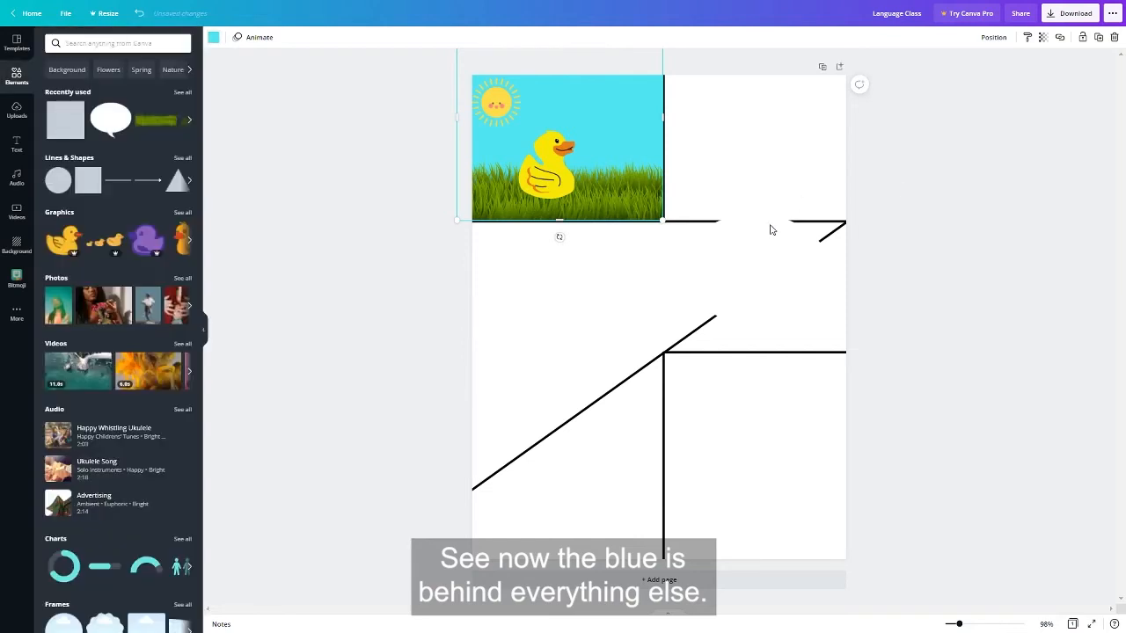
Step: Move the white speech bubble into the blue sky of the first panel, above the duck's beak, and shrink it to fit
left_click(759, 239)
left_click_drag(779, 273, 607, 113)
left_click_drag(533, 179, 621, 123)
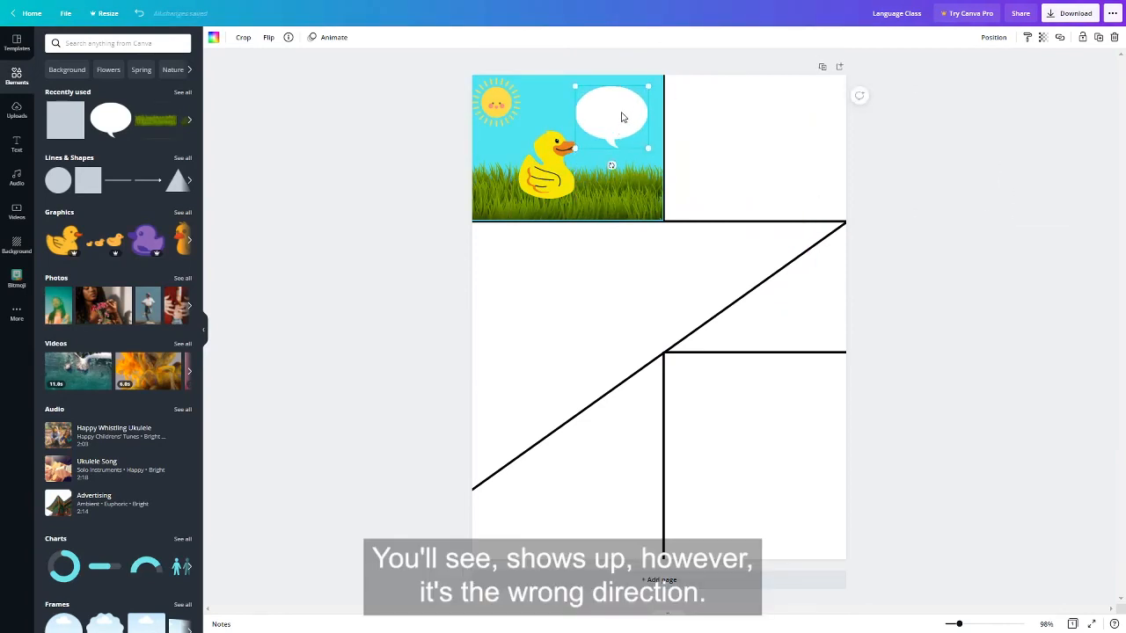
Step: Flip the speech bubble horizontally so its tail points toward the duck, and shift it slightly closer to the duck
left_click(269, 37)
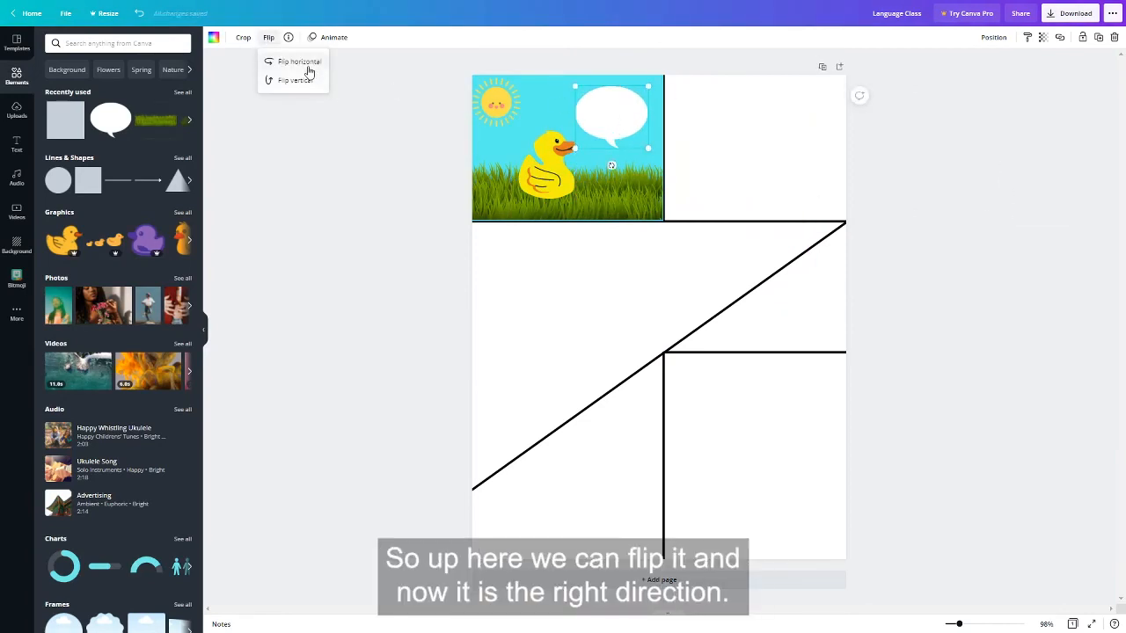
left_click(309, 70)
left_click(997, 215)
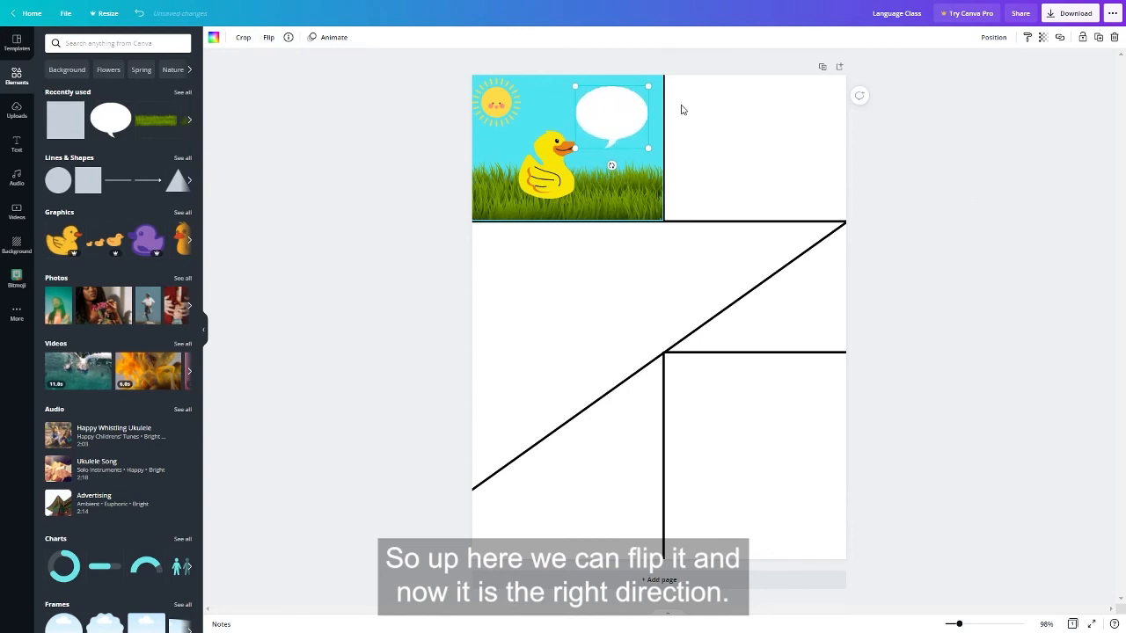
left_click(674, 121)
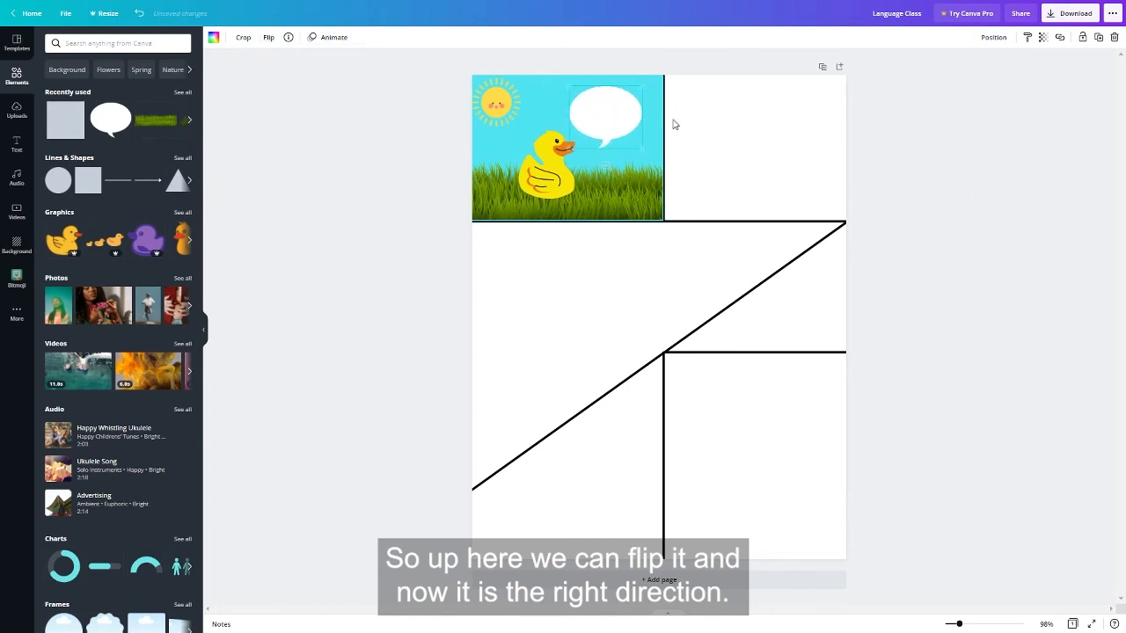
Step: Add a subheading text reading "My, what a lovely day!" to the page
left_click(16, 145)
left_click(146, 115)
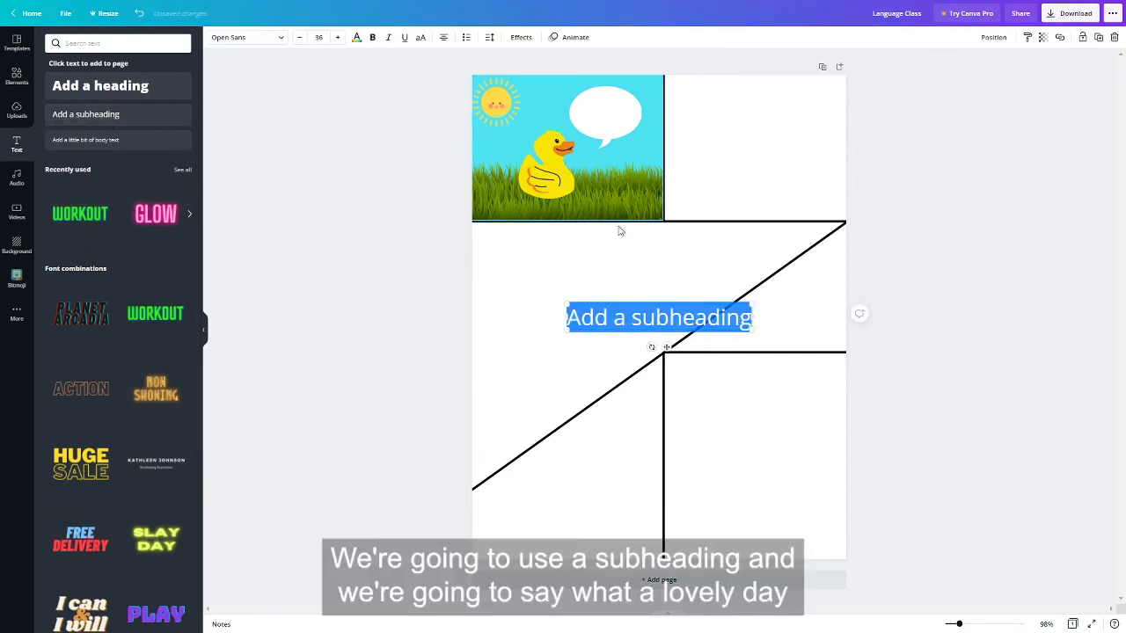
triple_click(658, 317)
type("My, what a lovely day")
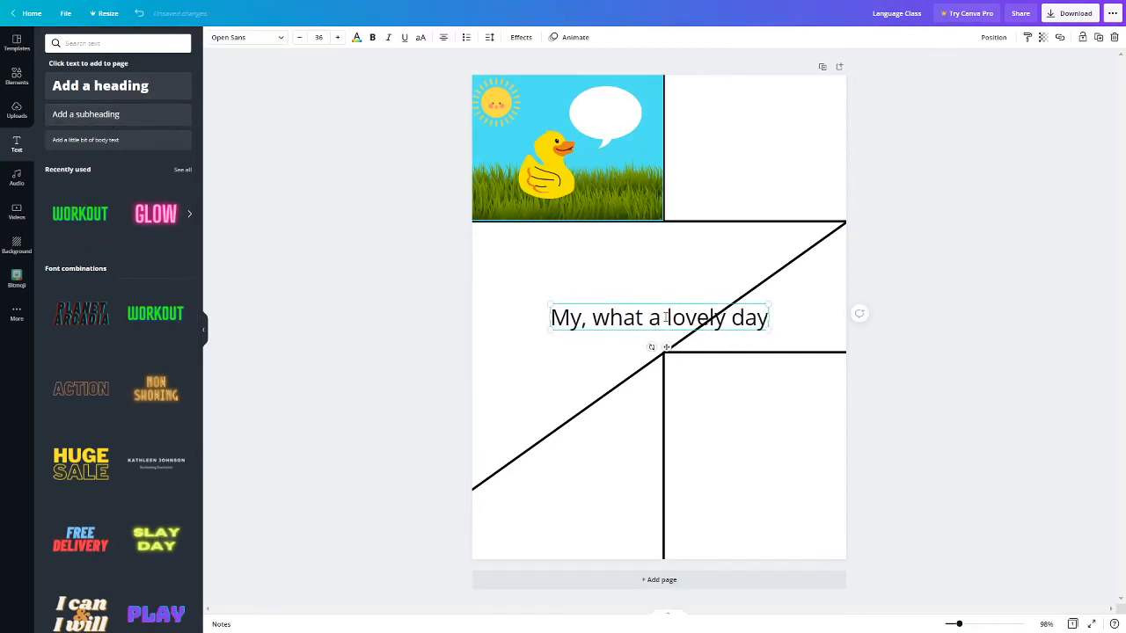
type("!")
Step: Place the text inside the speech bubble, shrink it to size 12.1 and change its font to Lato
left_click_drag(666, 346, 632, 169)
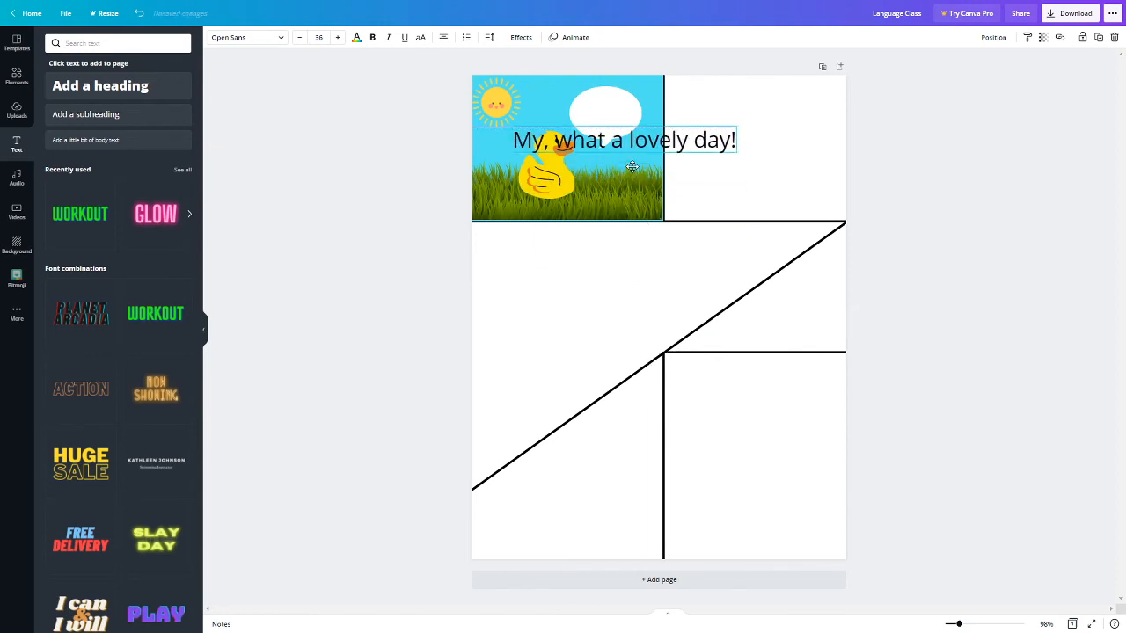
mouse_move(614, 138)
left_mouse_down()
mouse_move(584, 135)
mouse_move(609, 130)
left_mouse_up()
double_click(592, 113)
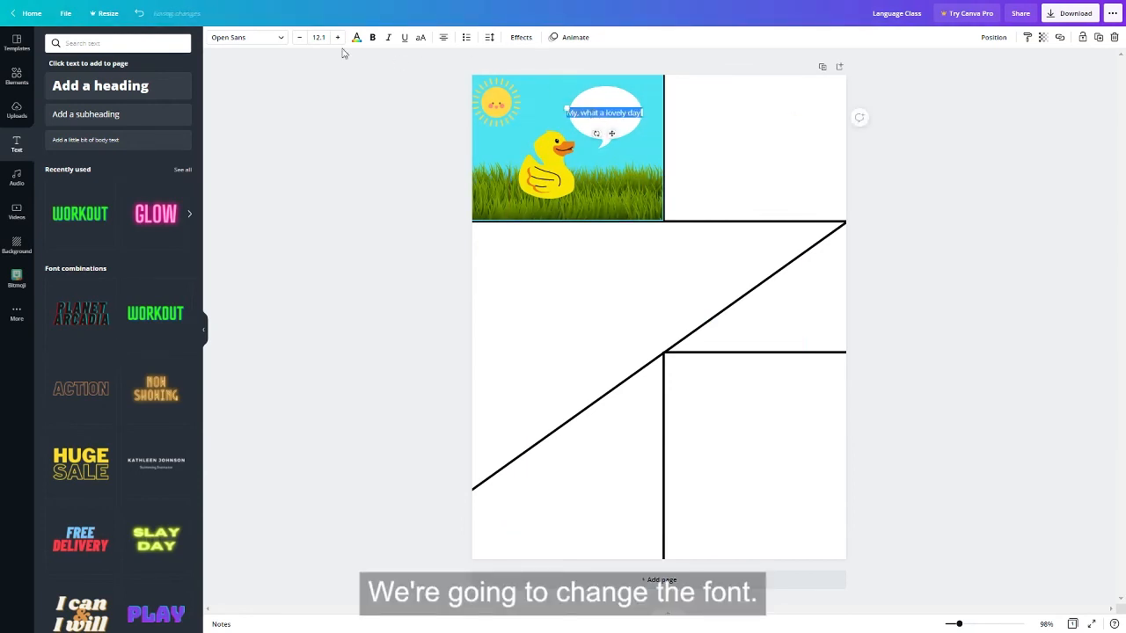
left_click(250, 39)
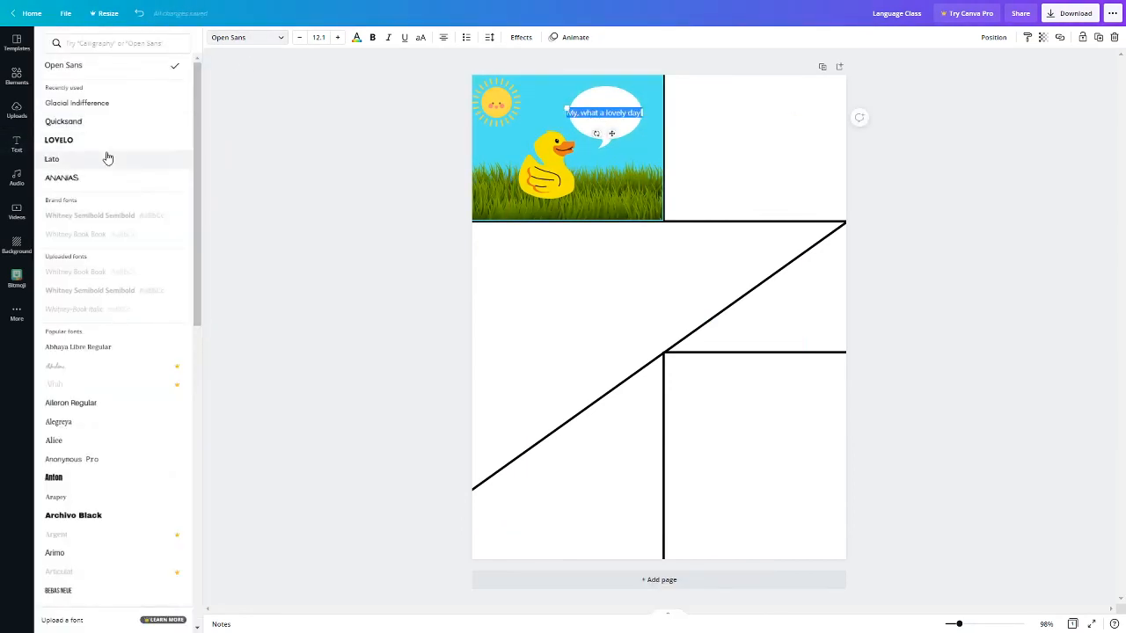
left_click(105, 159)
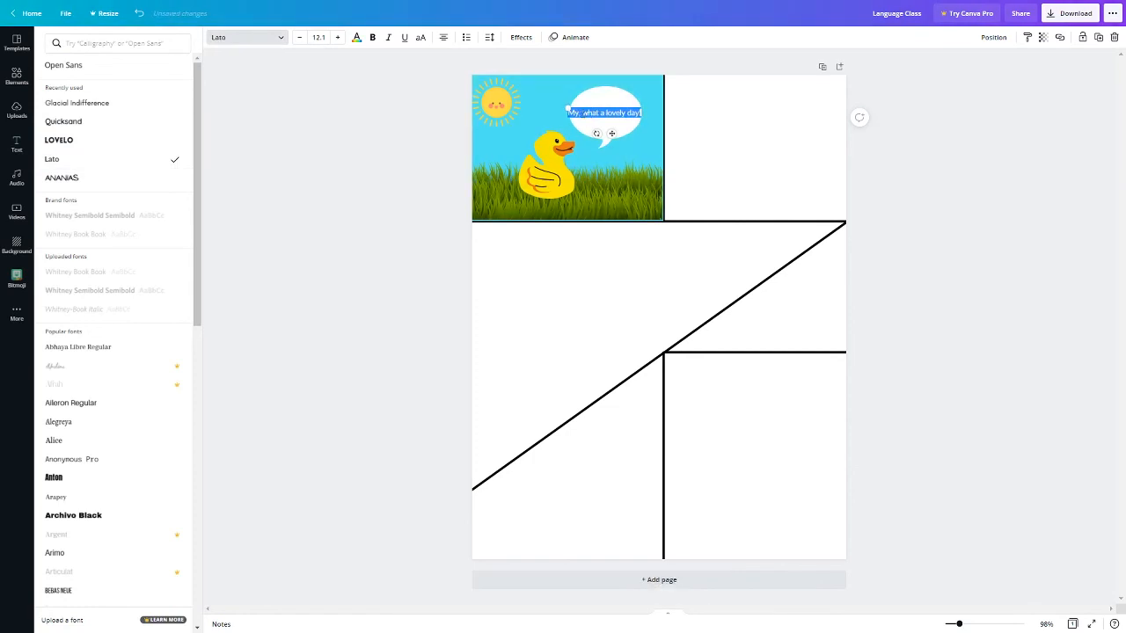
left_click(616, 113)
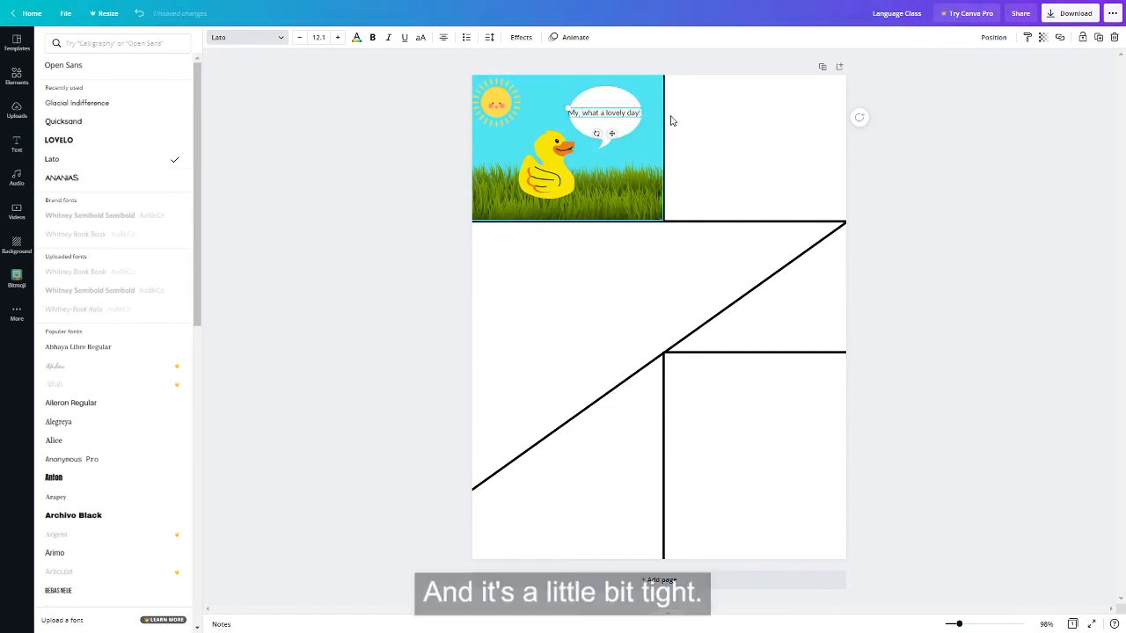
Step: Enlarge the speech bubble so it leaves more room around the text
left_click(598, 101)
mouse_move(643, 85)
left_mouse_down()
mouse_move(682, 80)
mouse_move(628, 101)
left_mouse_up()
left_click(666, 137)
Step: Split the bubble text into two lines reading "My!" and "What a lovely day!"
left_click(625, 114)
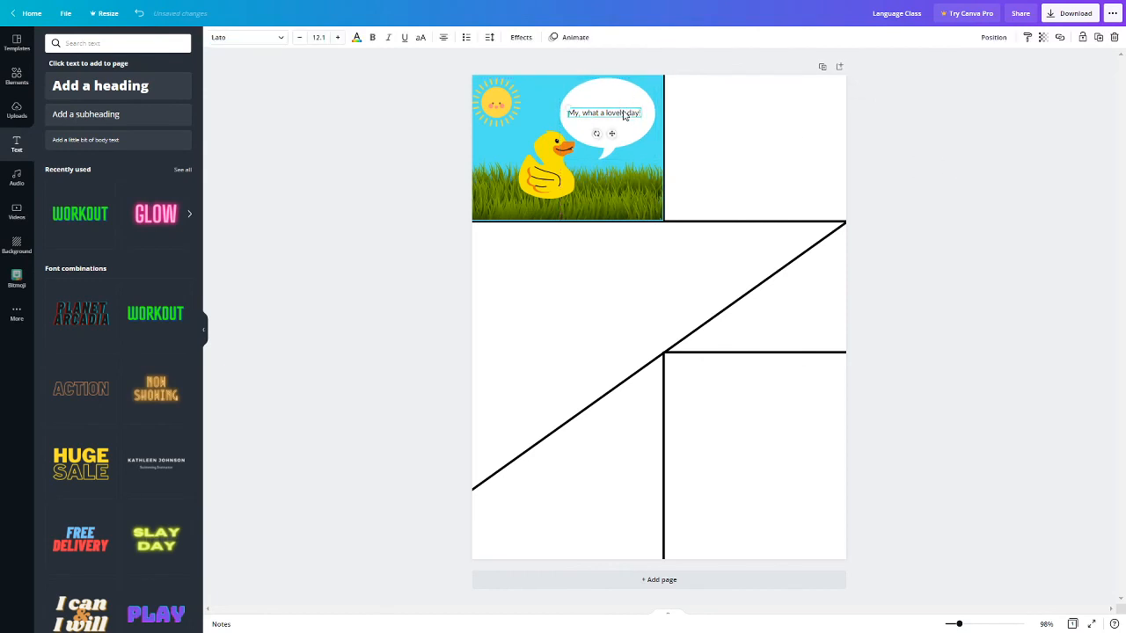
left_click(602, 113)
left_click(583, 114)
key("Return")
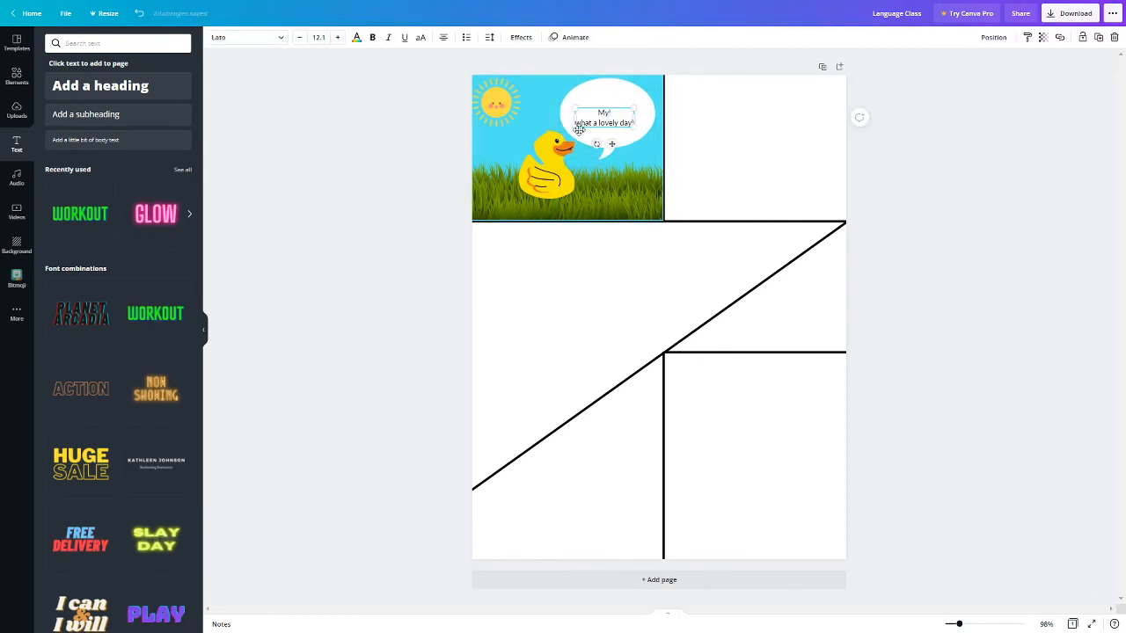
key("BackSpace")
type("W")
Step: Enlarge the two-line text to size 15 and center it within the speech bubble
left_click_drag(634, 108, 649, 97)
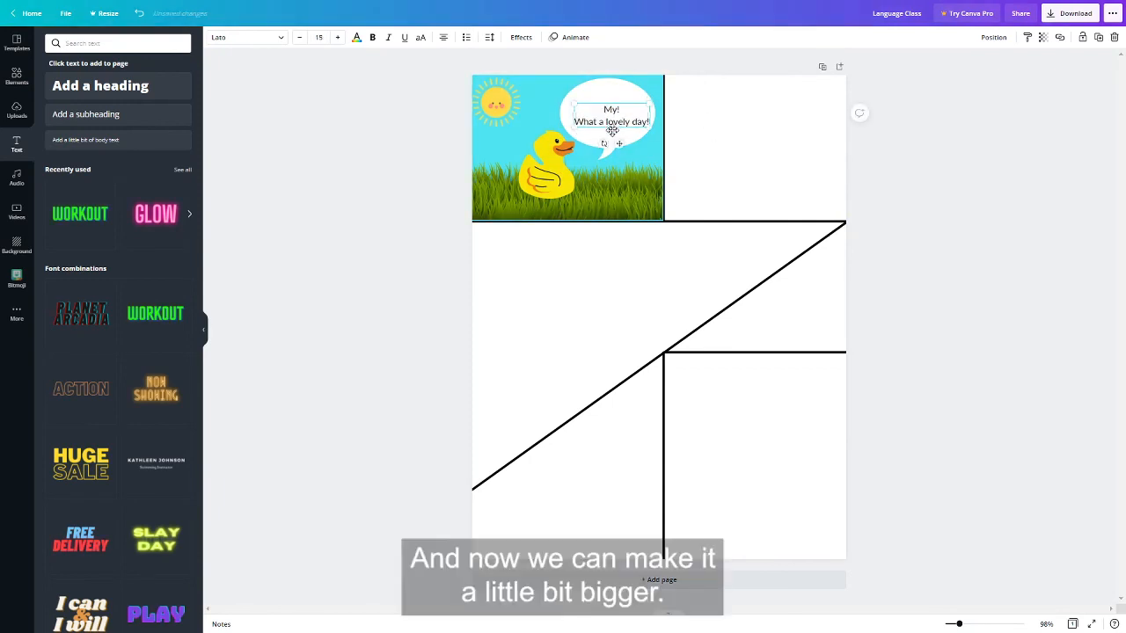
left_click(621, 146)
left_click(614, 127)
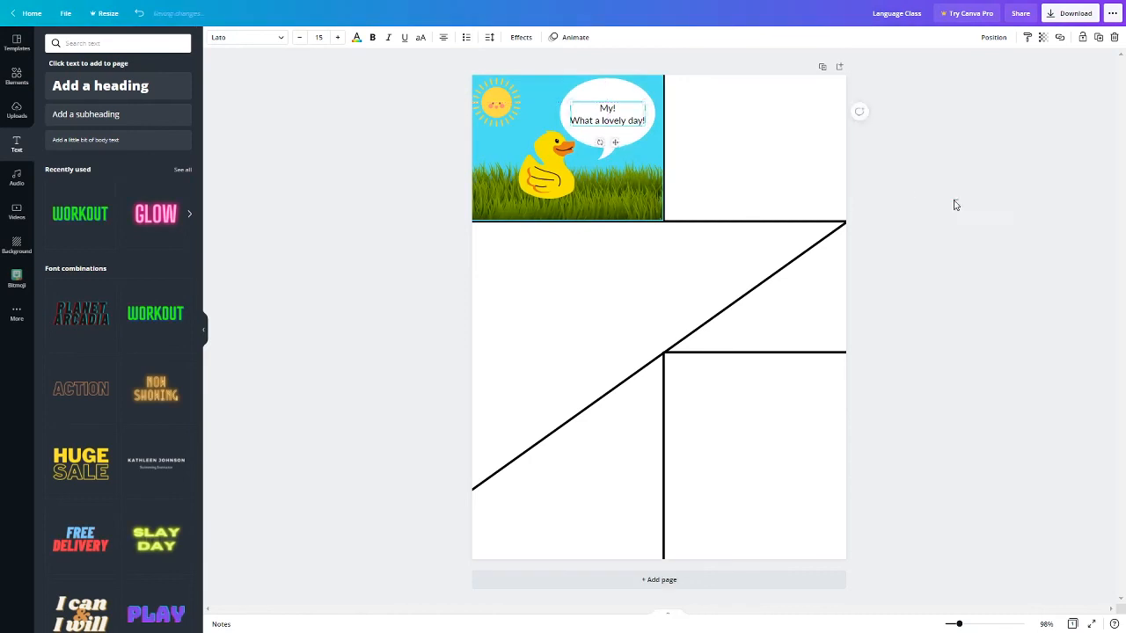
Step: Tilt the speech bubble so its tail points at the duck, adjusting the bubble and duck positions to fit
left_click(613, 145)
left_click_drag(607, 175, 616, 147)
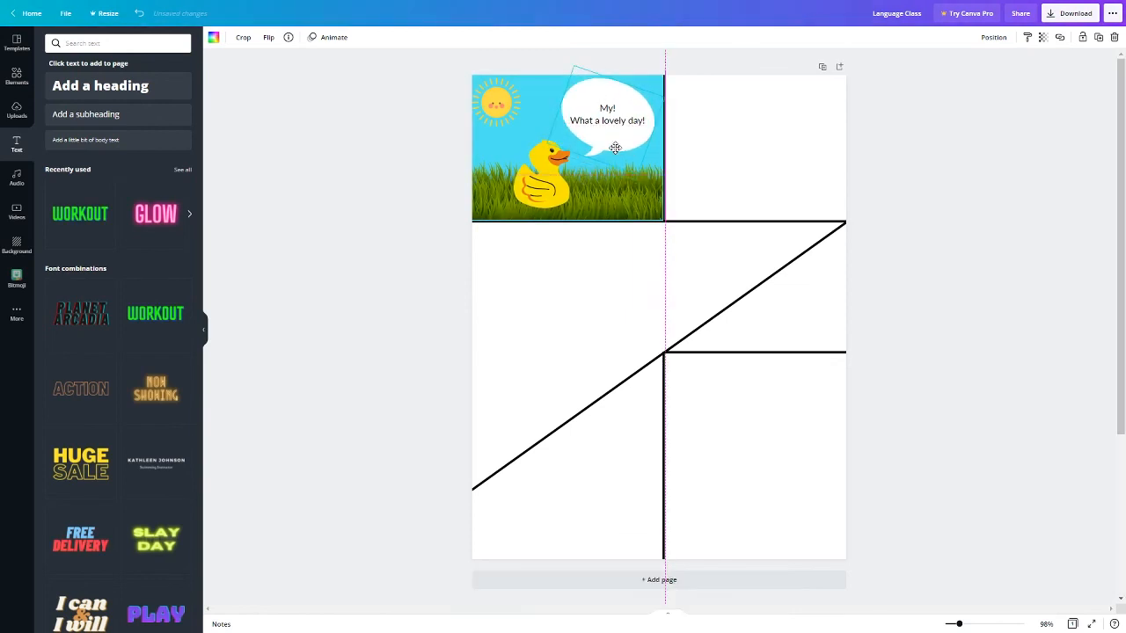